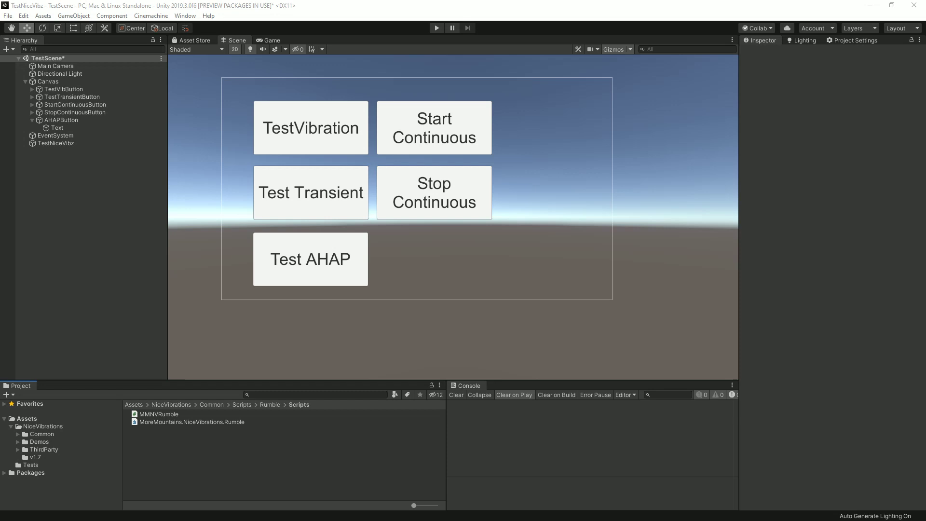
Open Assets > NiceVibrations > Demos in the Project window to list _Common, _OLD, DemoAssets and the demo scene
left_click(38, 442)
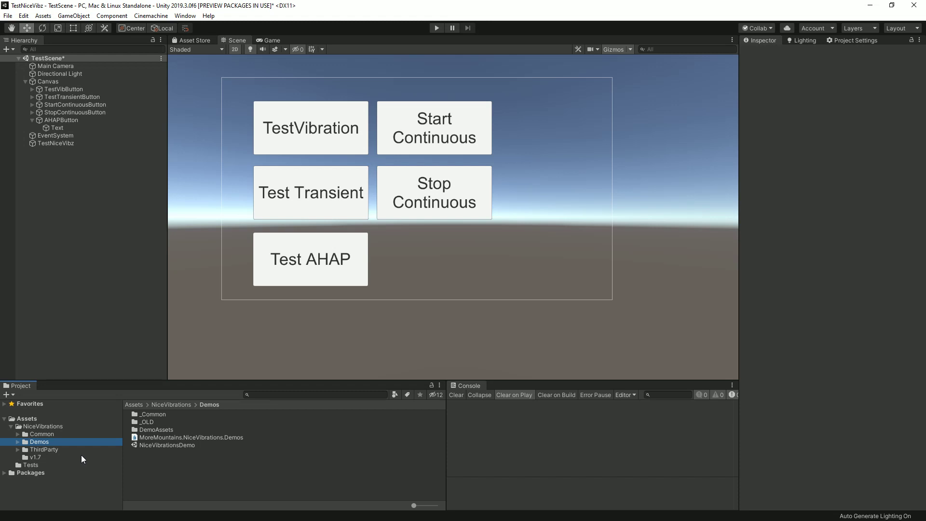
Review TestNiceVibz.cs in Visual Studio, highlighting every MMVibrationManager call in its haptic test methods
key("alt+Tab")
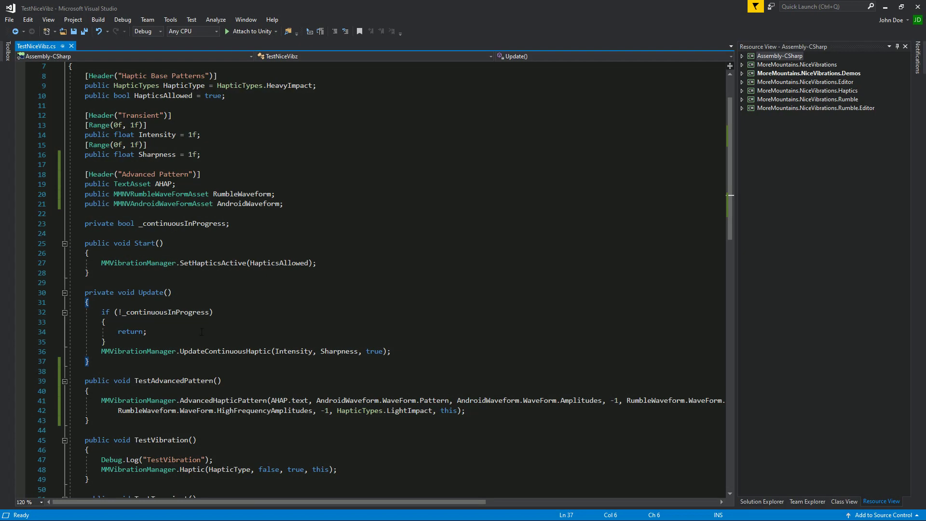
scroll(202, 331, "down", 2)
double_click(139, 293)
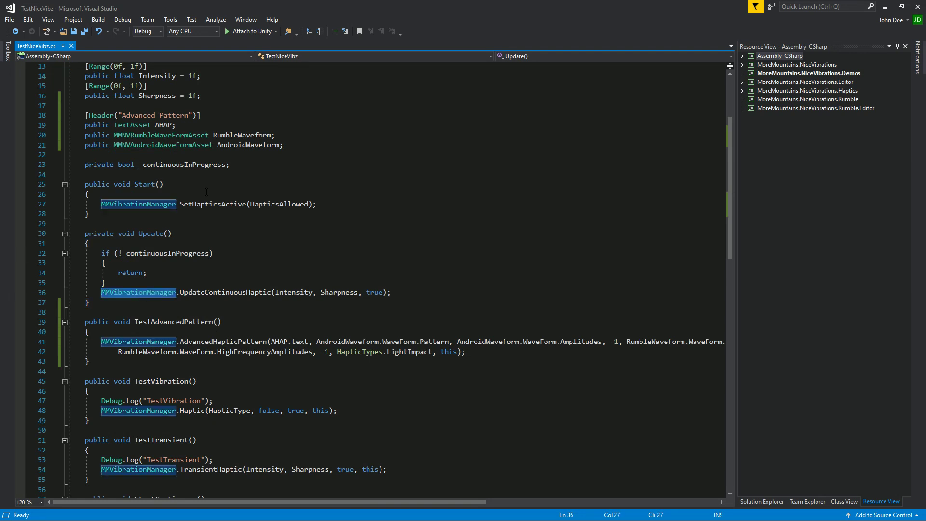
scroll(362, 328, "down", 4)
left_click(460, 336)
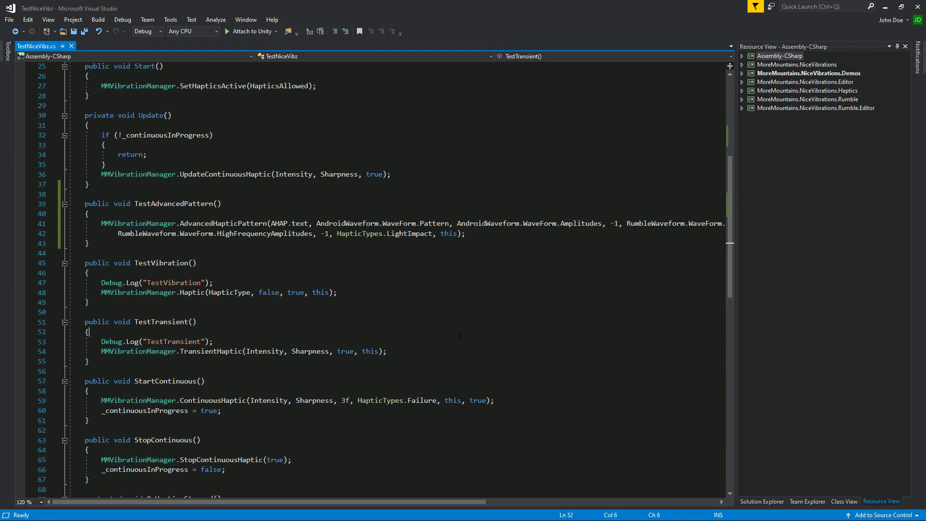
mouse_move(145, 292)
Browse to NiceVibrations/Common/Scripts/Rumble/Scripts and preview the MMNVRumble script's source
left_click(885, 7)
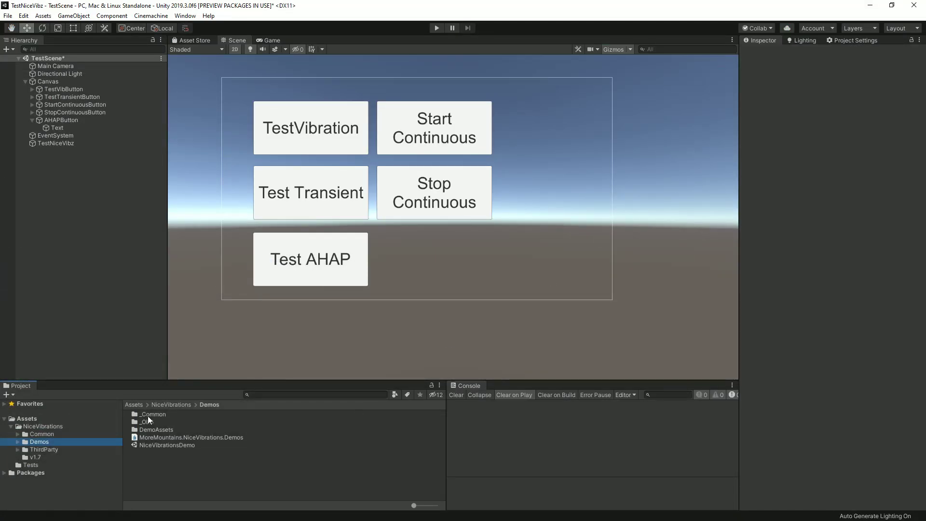
left_click(52, 433)
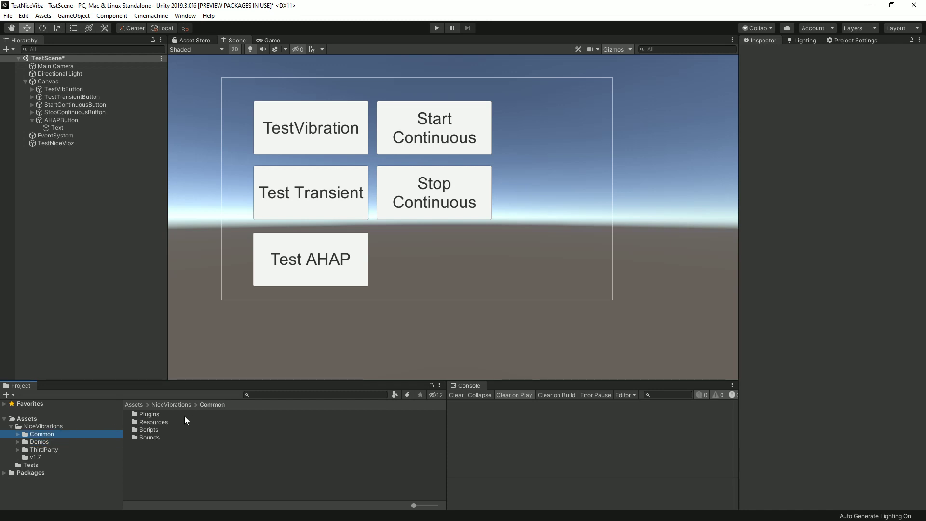
double_click(153, 430)
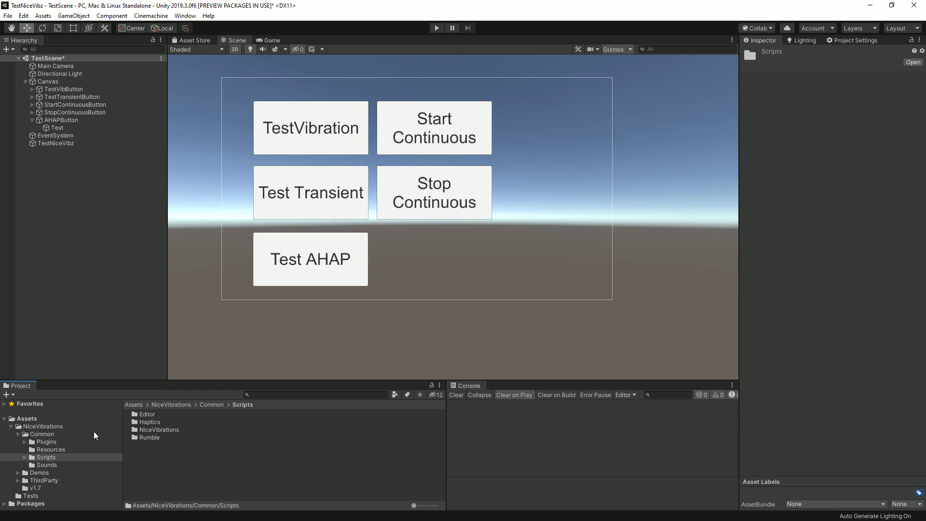
double_click(158, 437)
double_click(148, 422)
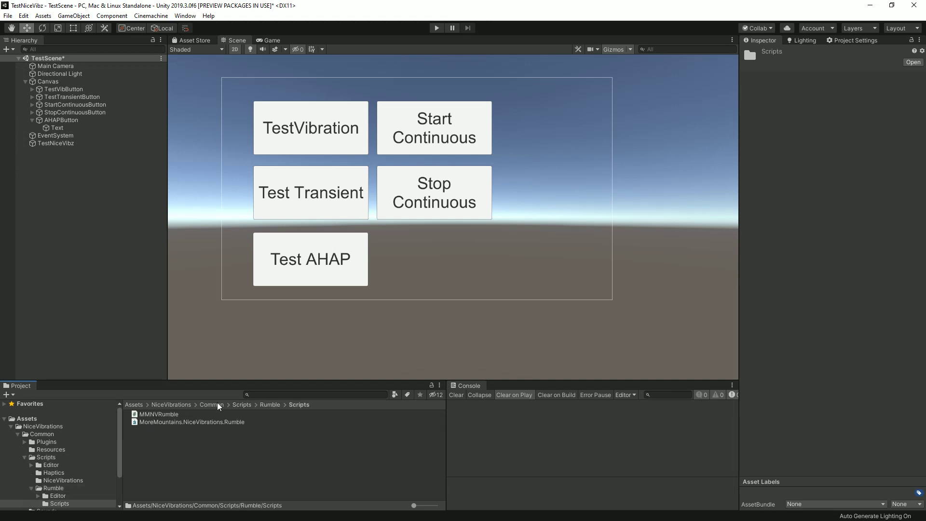
left_click(153, 414)
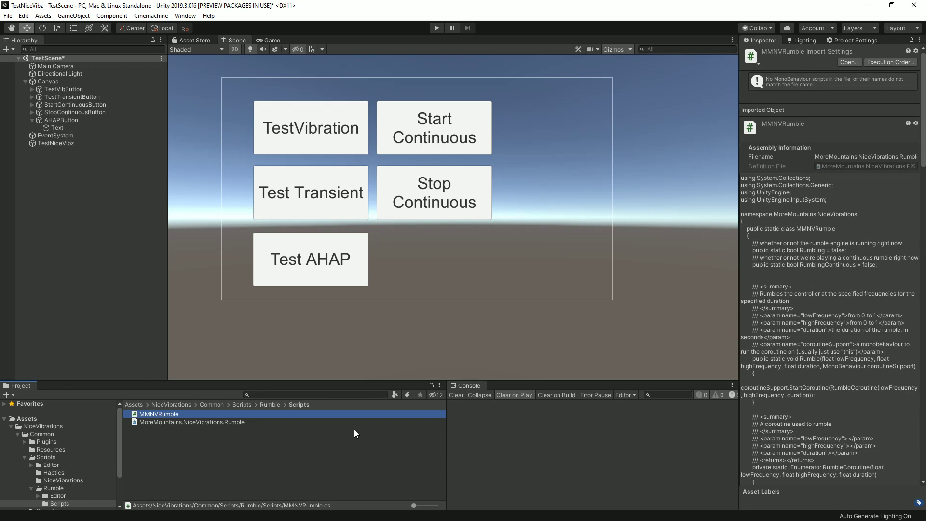
Below Update(), start a new public void TestRumble() method with its opening brace
key("alt+Tab")
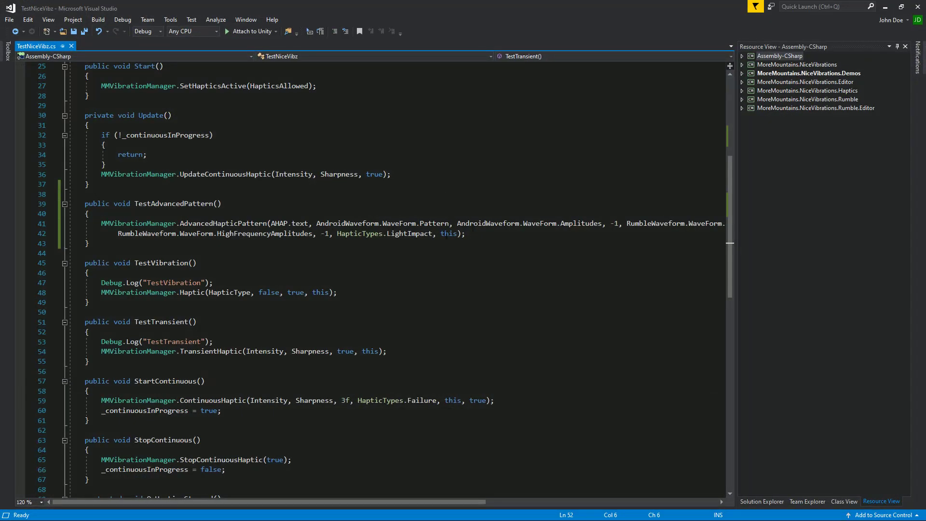
scroll(248, 382, "up", 7)
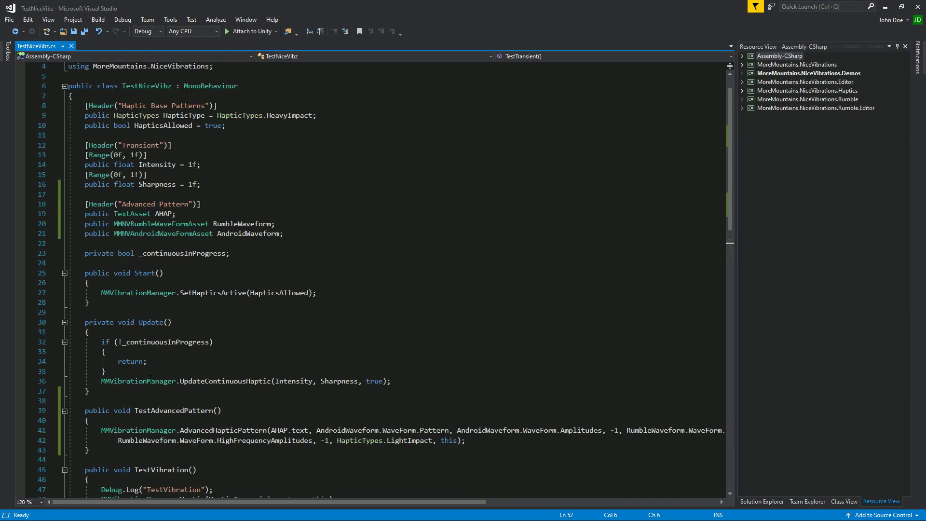
left_click(106, 395)
key("Return")
key("Return")
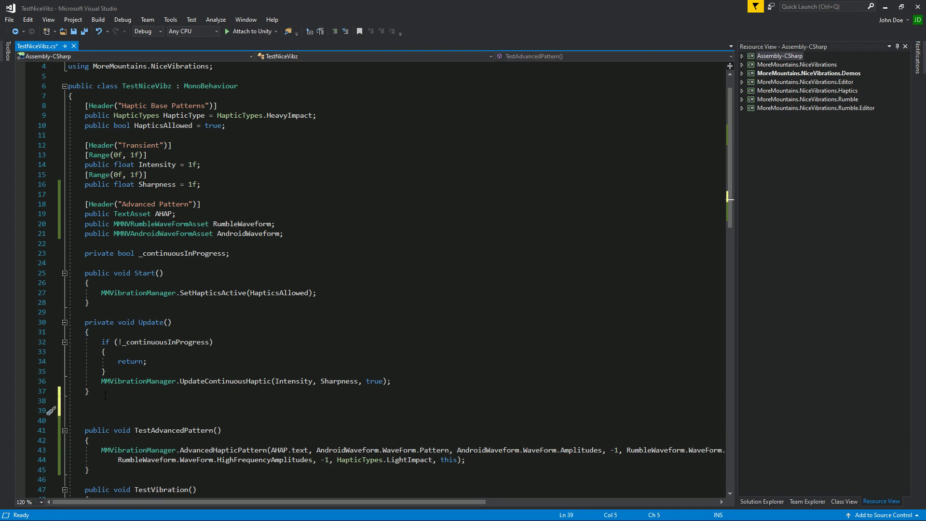
type("public void Tes")
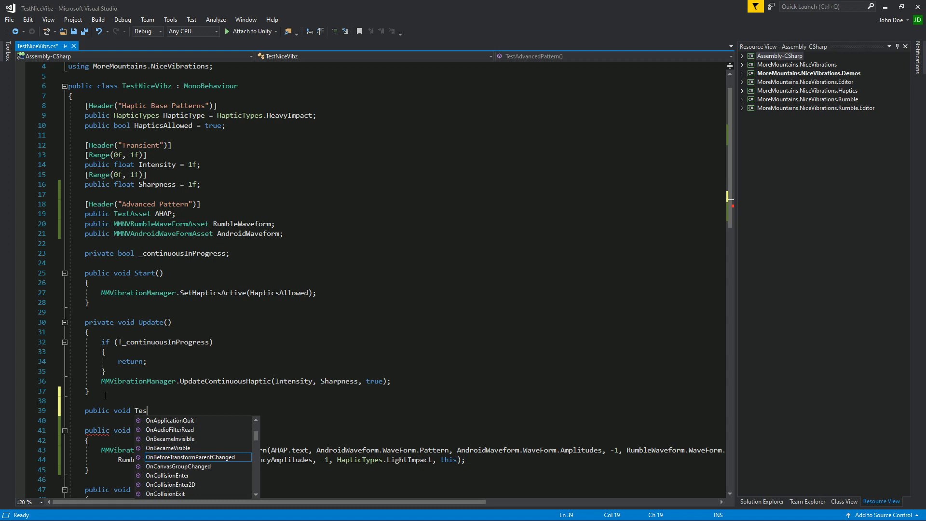
type("tRumble()")
key("Return")
type("{")
key("Return")
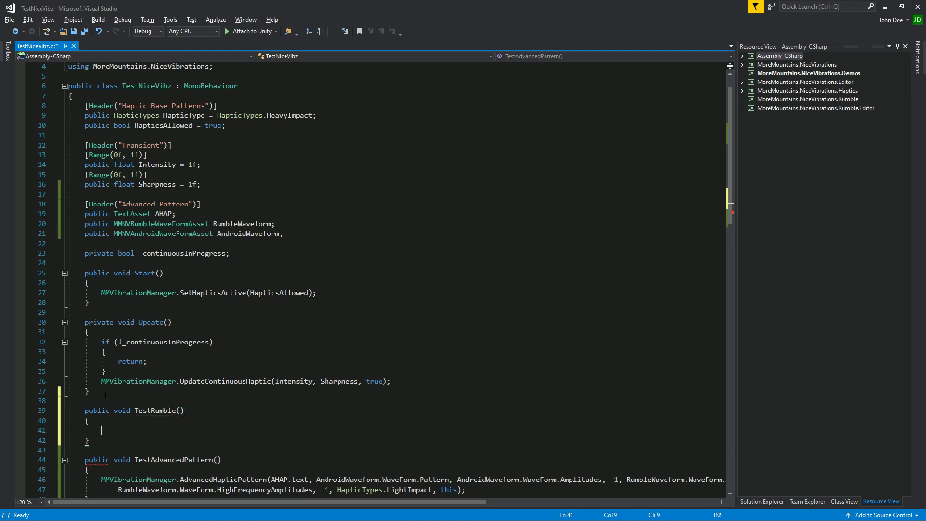
Make TestRumble call MMNVRumble.Rumble(0.5f, 1f, 2f, this) and save the script
type("MMNVRumble")
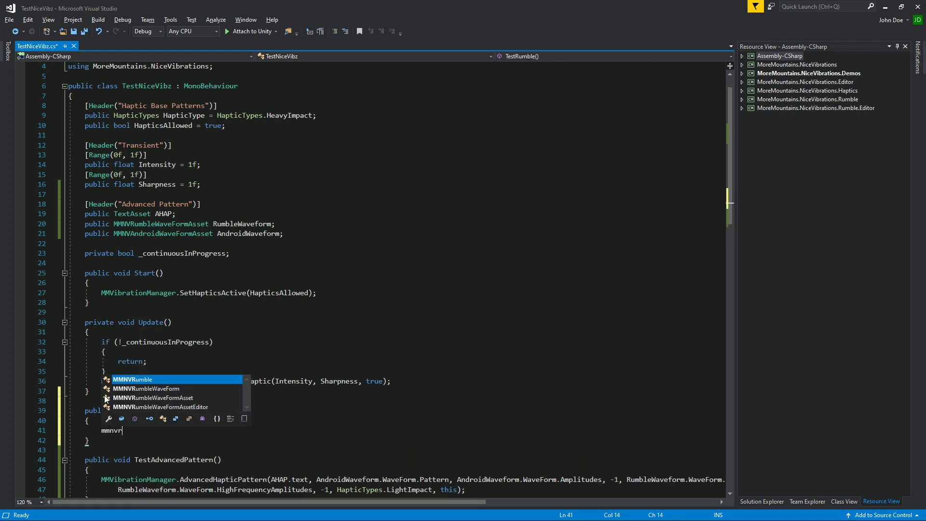
type(".r")
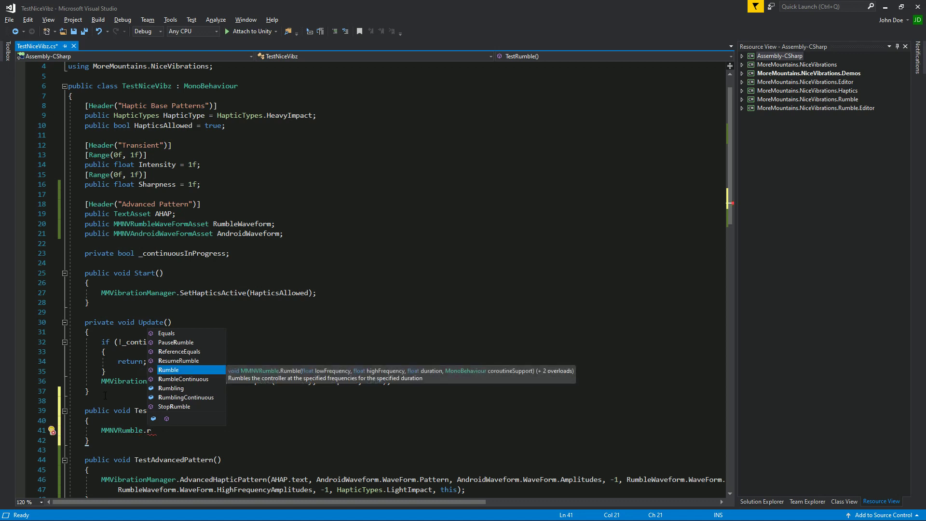
key("Down")
key("Down")
key("Down")
key("Down")
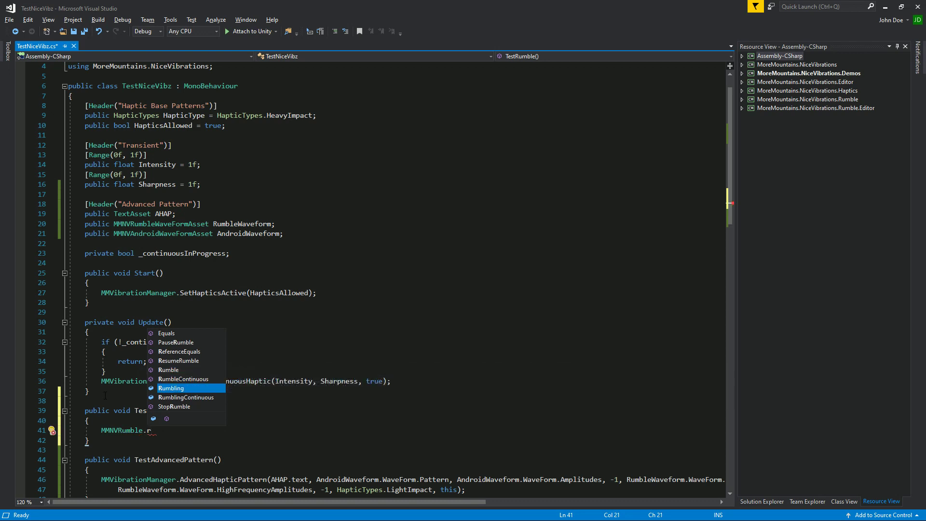
key("Up")
key("Up")
key("Up")
key("Up")
key("Tab")
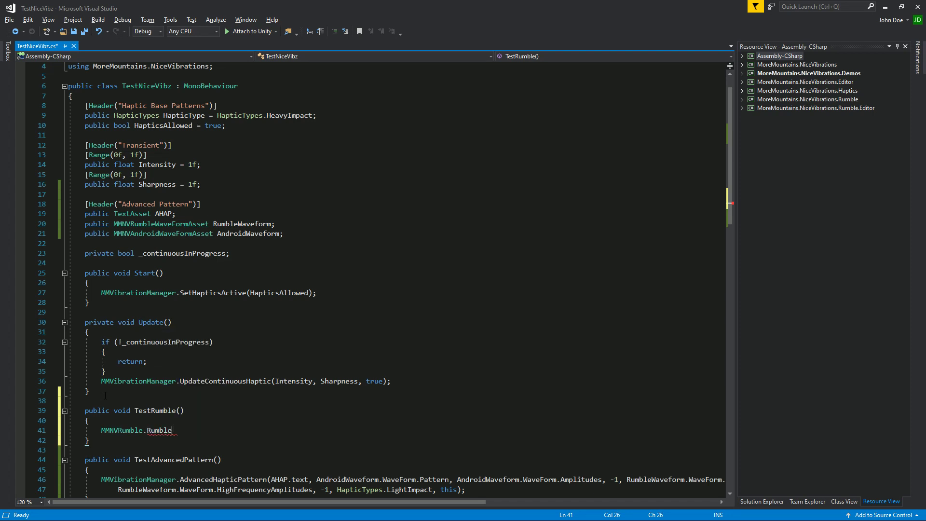
type("(")
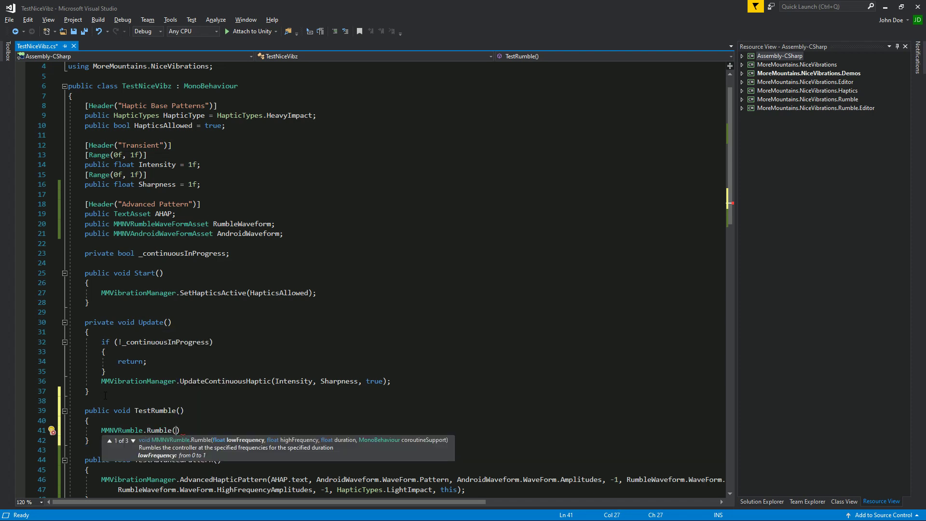
type("0.5f")
type(", 1")
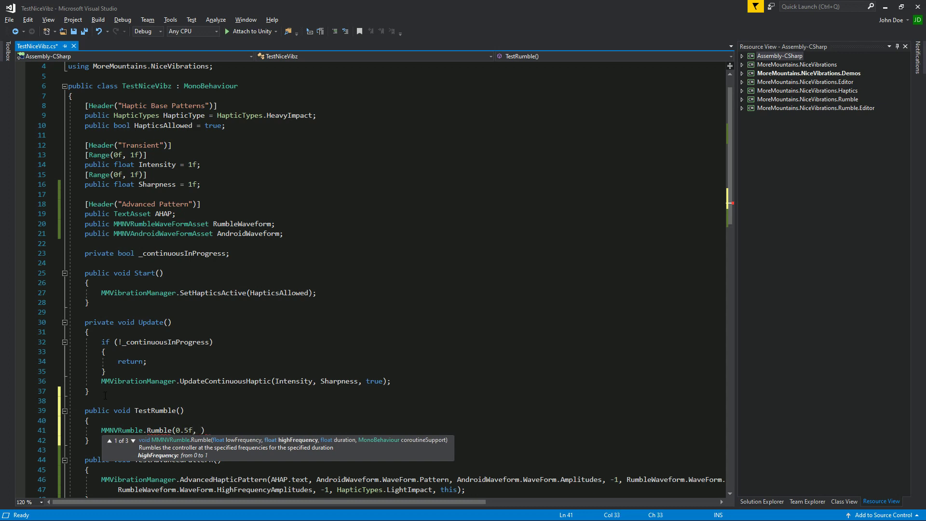
type("f, 2")
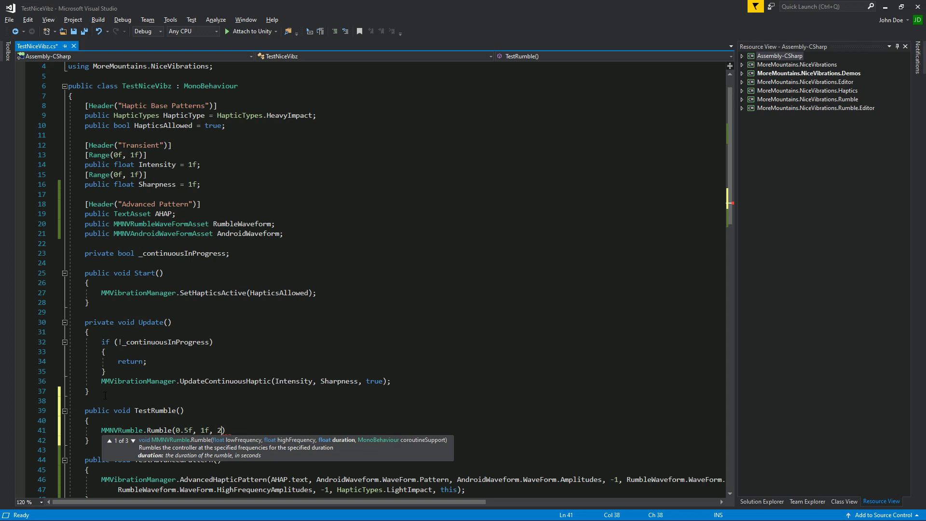
type("f, ")
type("this);")
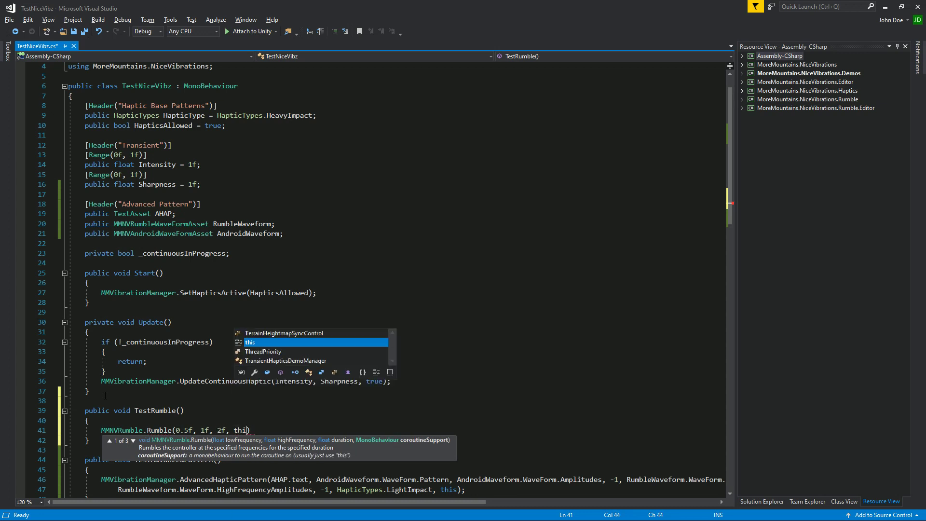
key("ctrl+s")
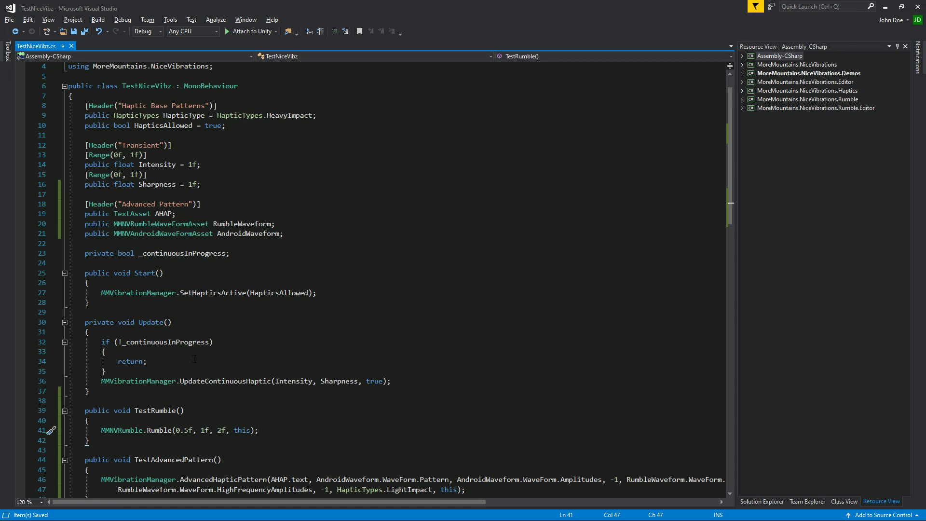
Duplicate AHAPButton and place the copy to the right of Test AHAP
left_click(885, 7)
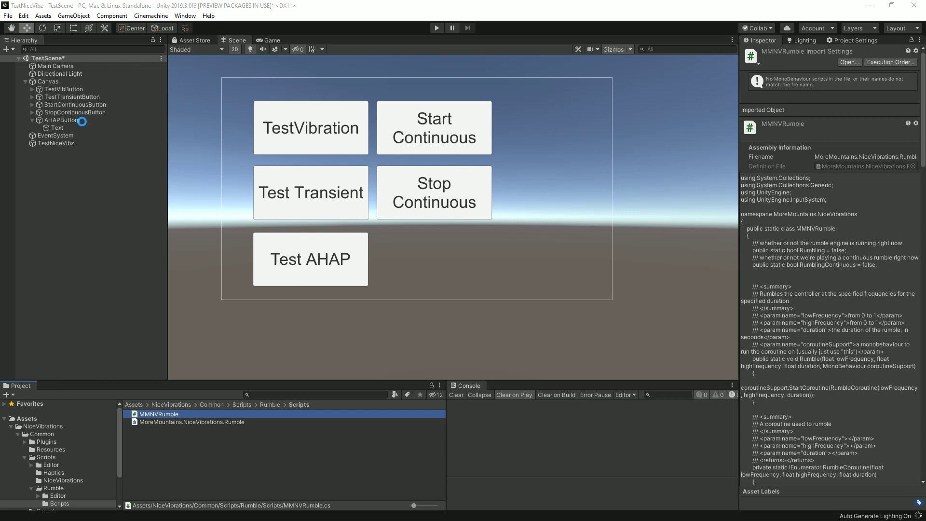
left_click(64, 120)
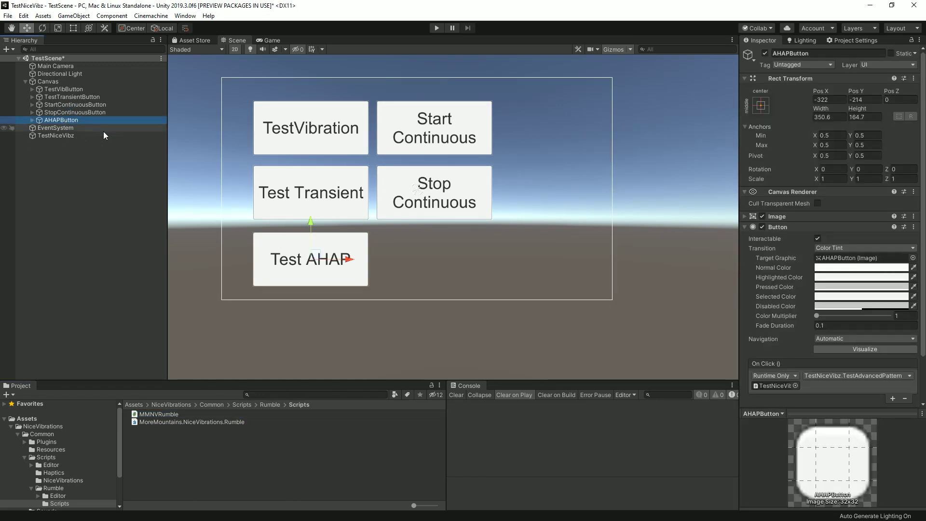
key("ctrl+d")
left_click_drag(350, 259, 475, 259)
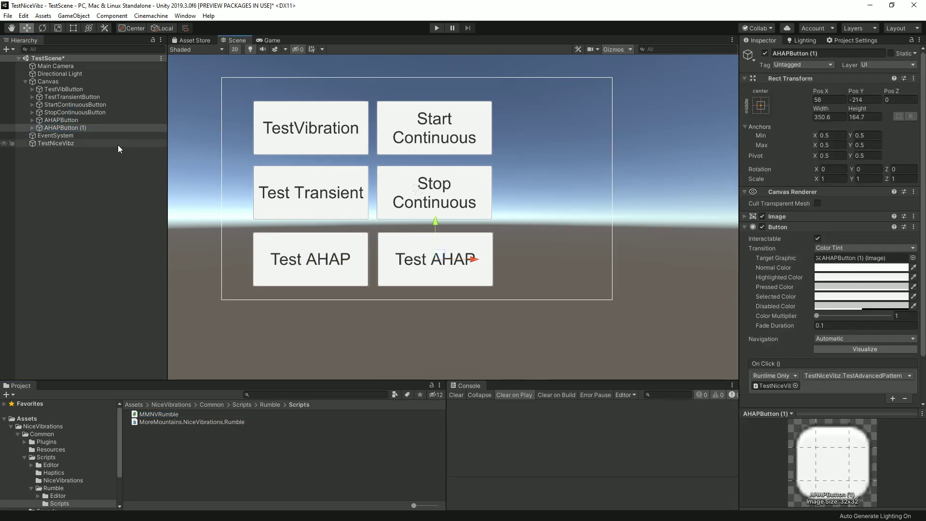
left_click(81, 120)
left_click(82, 128)
Rename the copy RumbleButton and change its label text to 'Rumble'
key("F2")
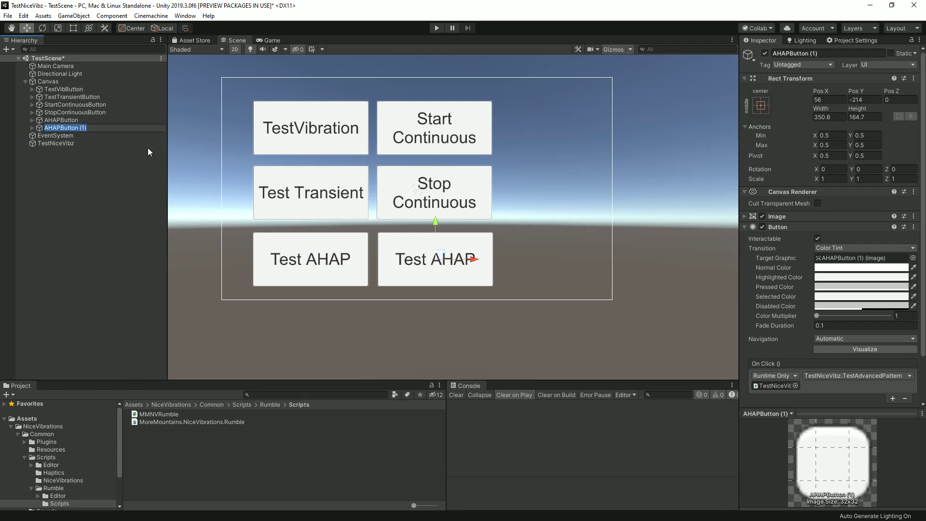
type("RumbleButton")
key("Return")
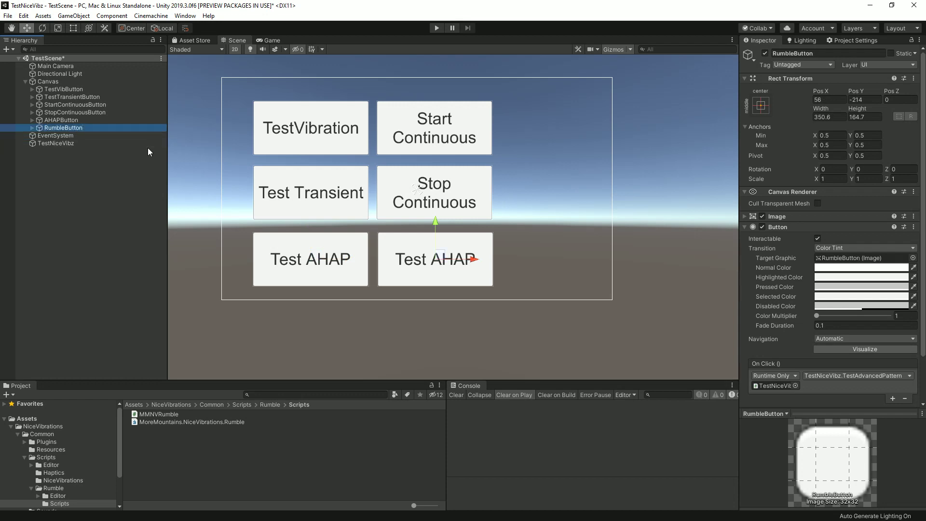
key("Right")
key("Down")
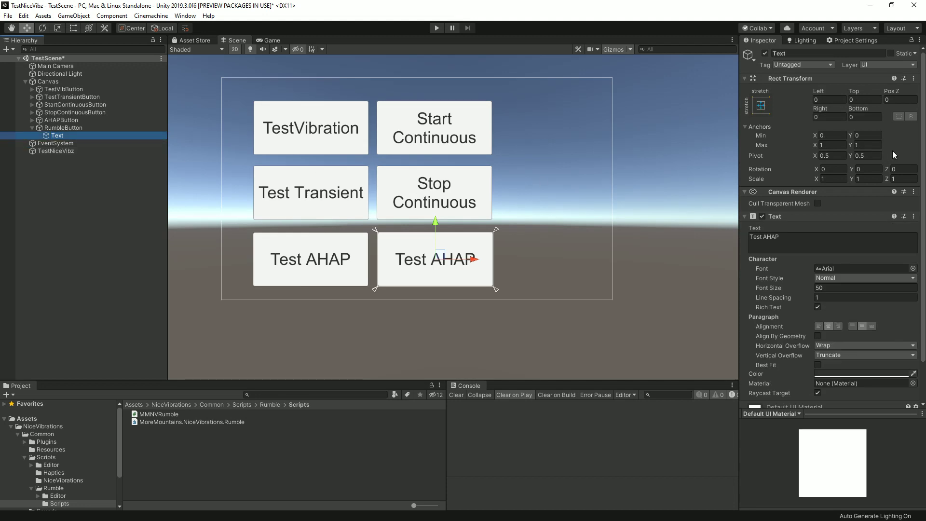
left_click(803, 245)
key("ctrl+a")
type("Rum")
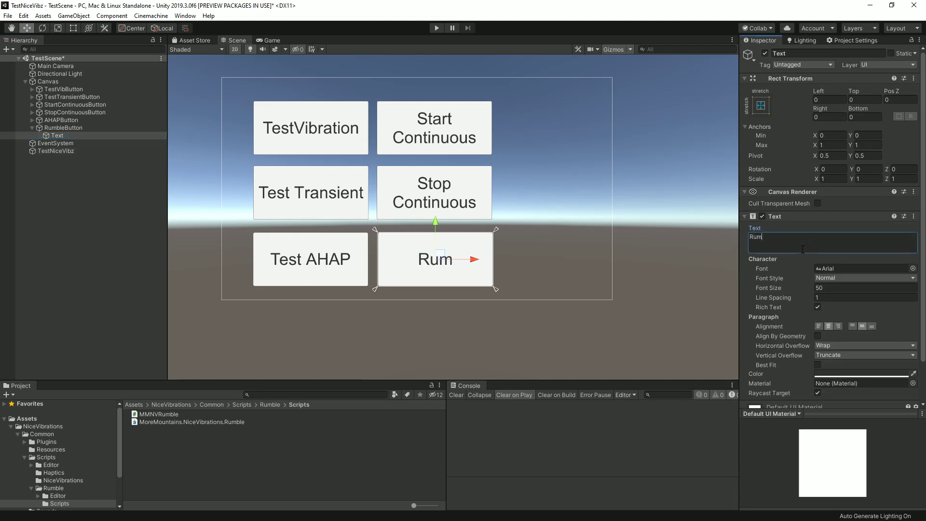
type("ble")
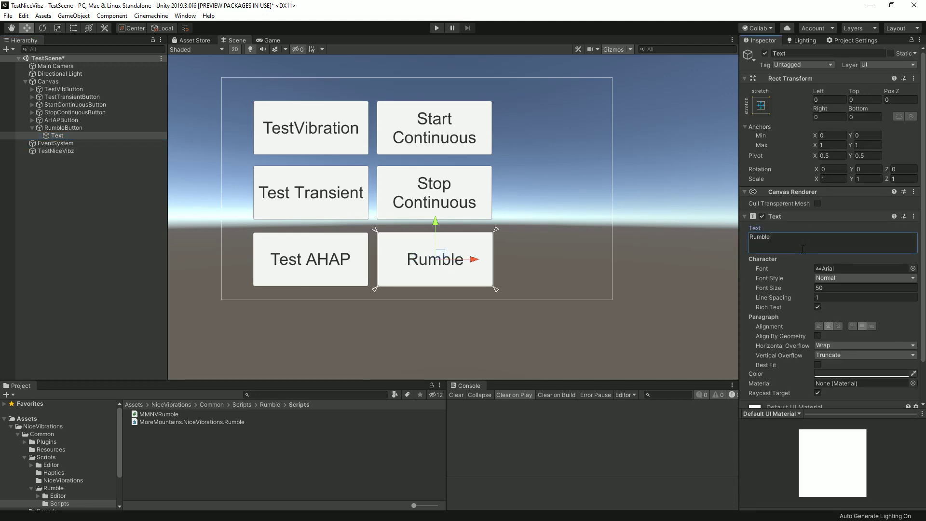
Set RumbleButton's On Click function to TestNiceVibz.TestRumble
left_click(73, 128)
scroll(798, 324, "down", 2)
left_click(855, 324)
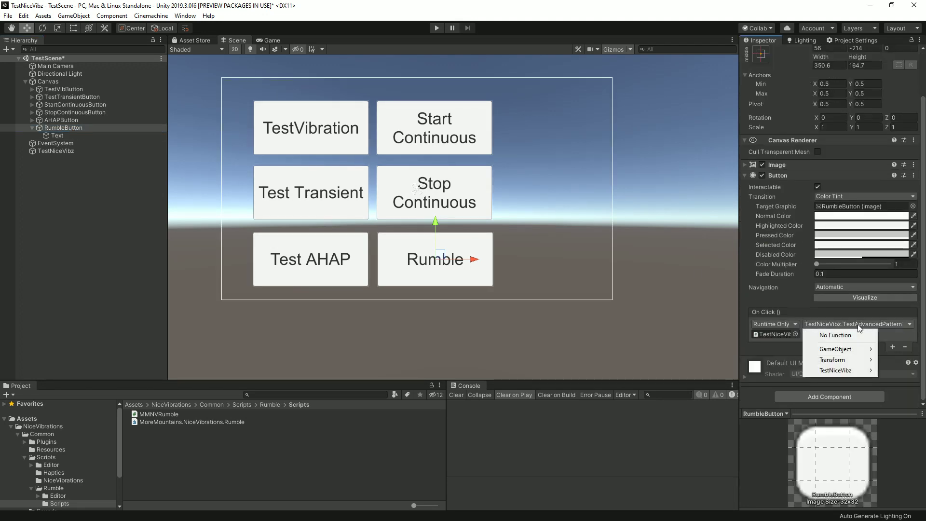
mouse_move(838, 371)
left_click(712, 349)
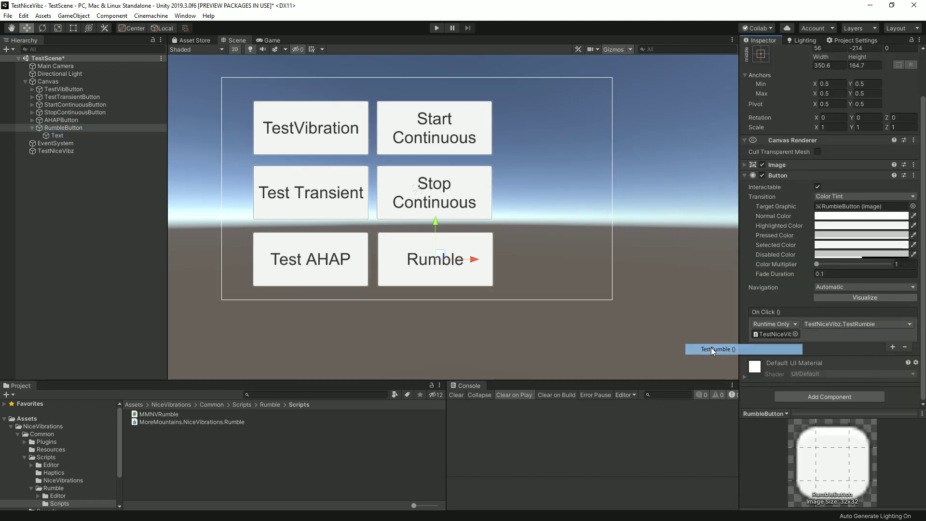
Test the Rumble button in Play mode, then stop playing
left_click(436, 28)
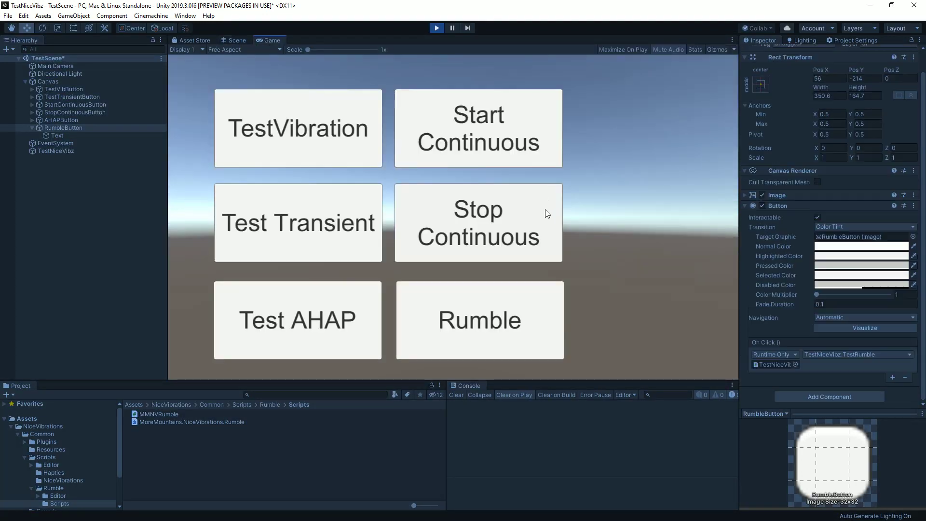
left_click(500, 336)
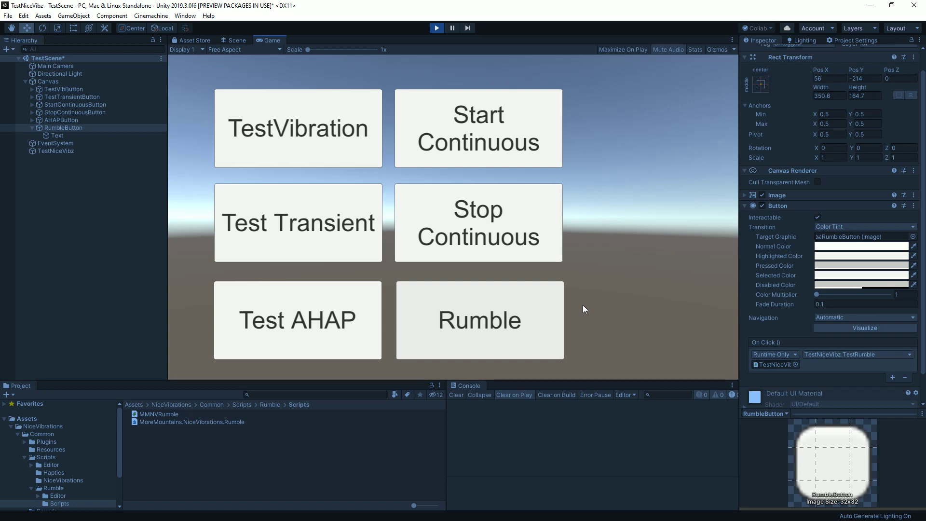
left_click(433, 28)
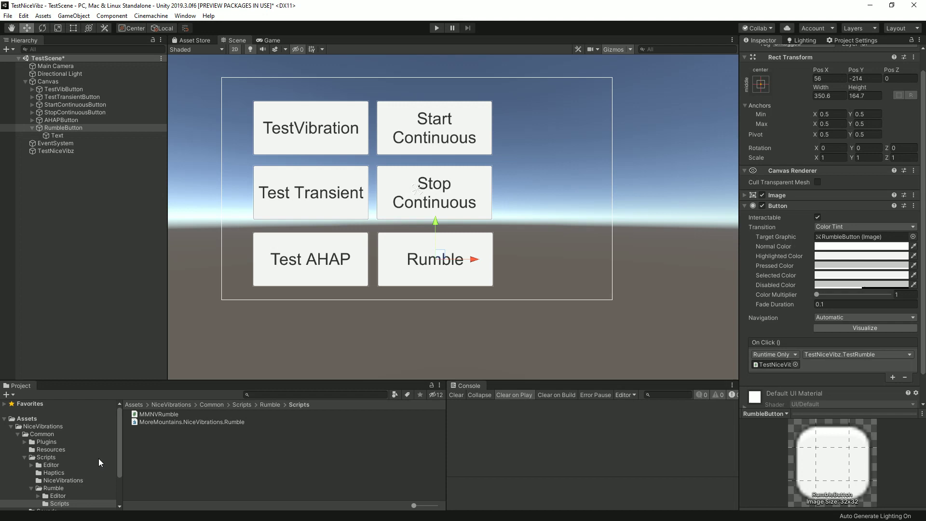
Read the Haptics scripts MMNVAndroid, MMNViOS and MMNViOSCoreHaptics in the Inspector
left_click(60, 472)
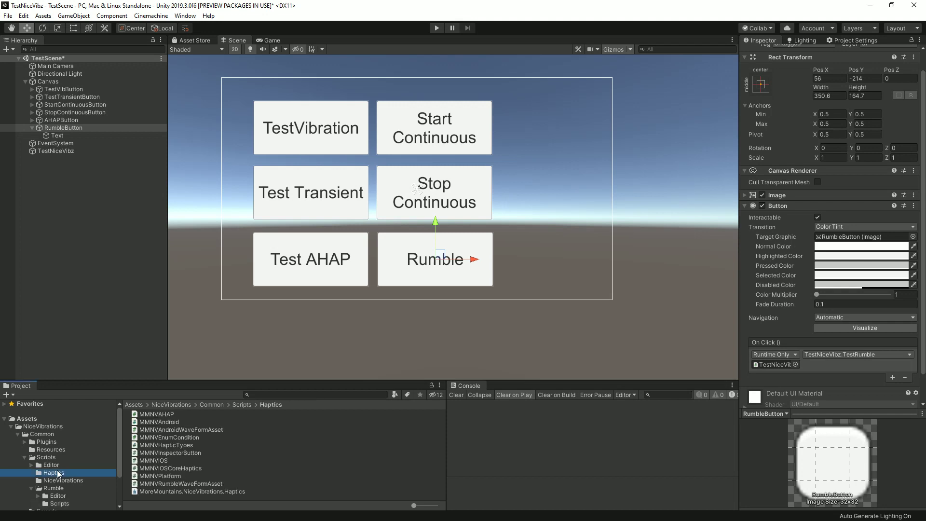
left_click(177, 422)
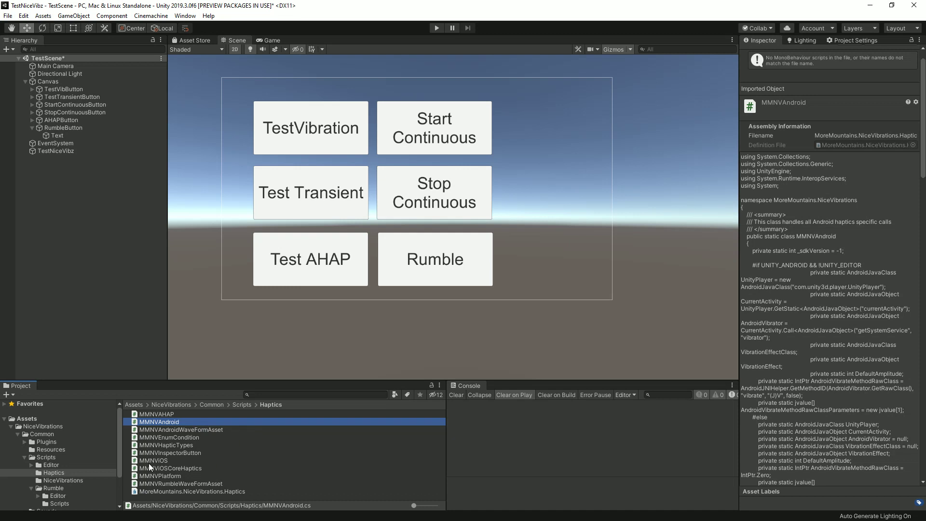
left_click(179, 460)
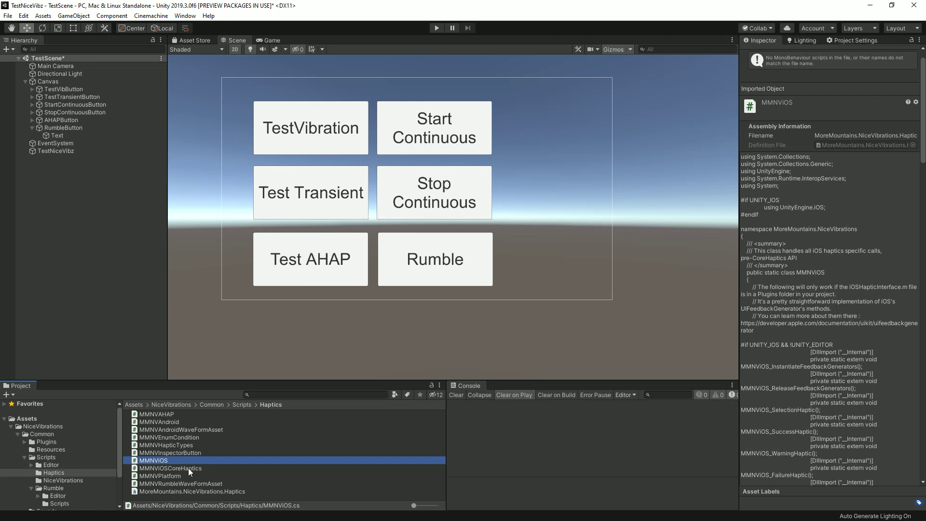
left_click(188, 468)
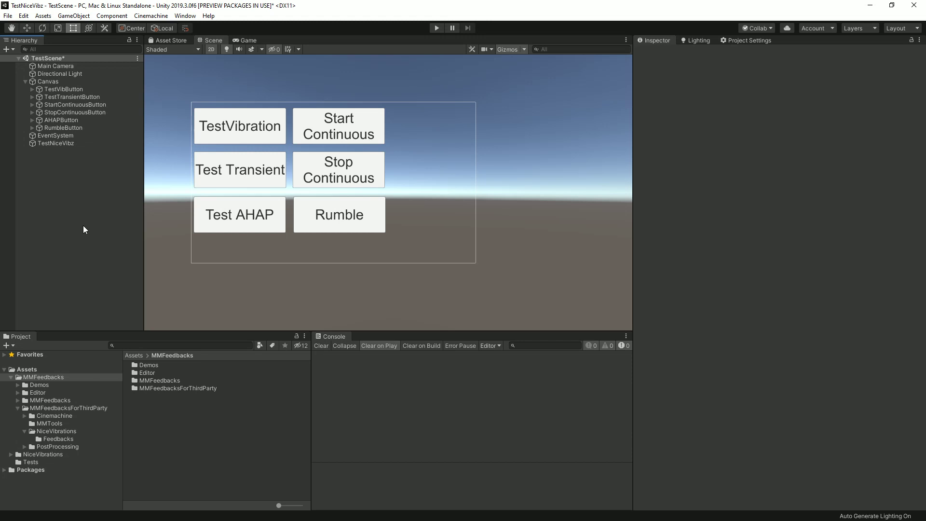
Browse to MMFeedbacksForThirdParty's Nice Vibrations Feedbacks folder in the Project window
left_click(60, 401)
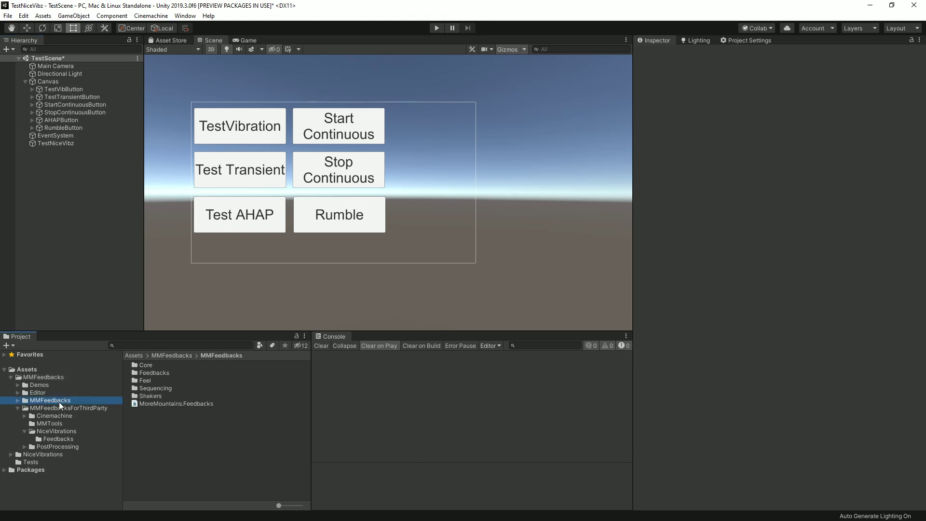
left_click(68, 408)
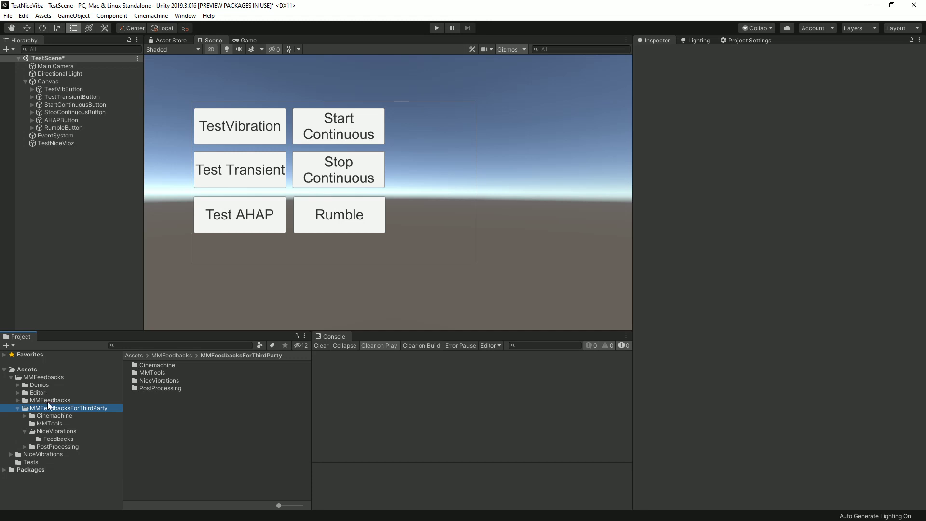
left_click(61, 438)
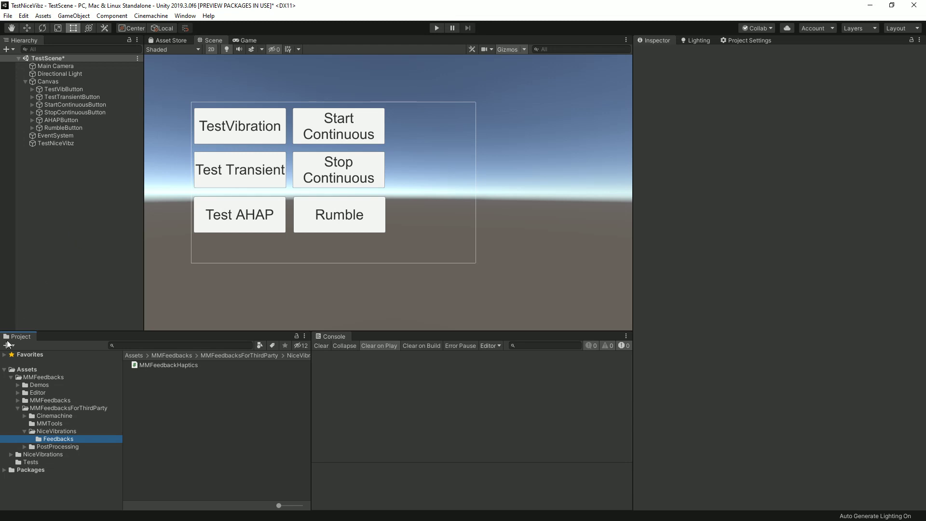
Create an empty GameObject named TestFeedbacks and give it an MM Feedbacks component
left_click(40, 233)
left_click(74, 16)
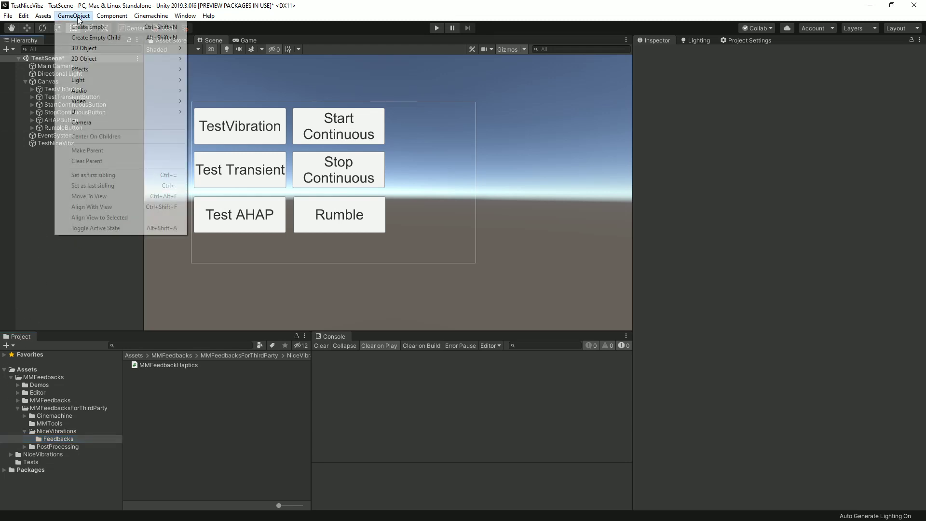
left_click(79, 28)
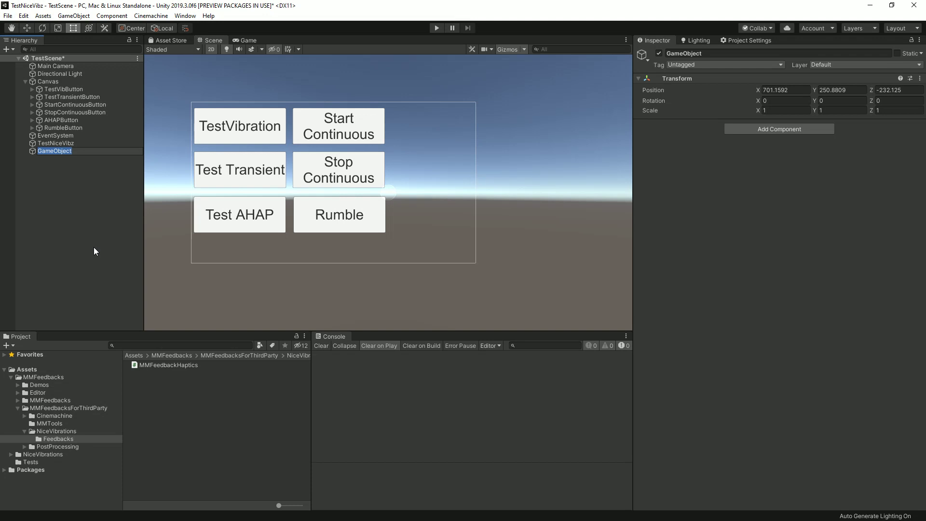
type("TestFeedbacks")
key("Return")
left_click(789, 130)
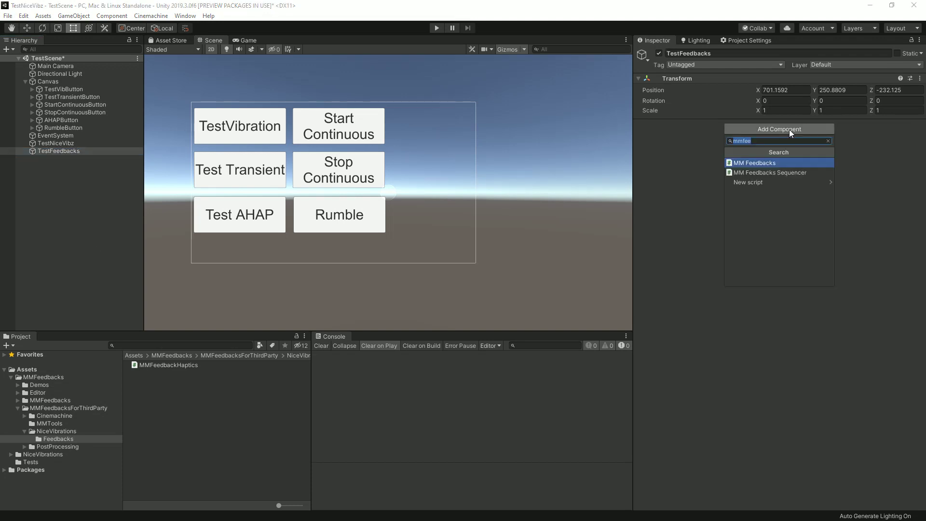
left_click(782, 167)
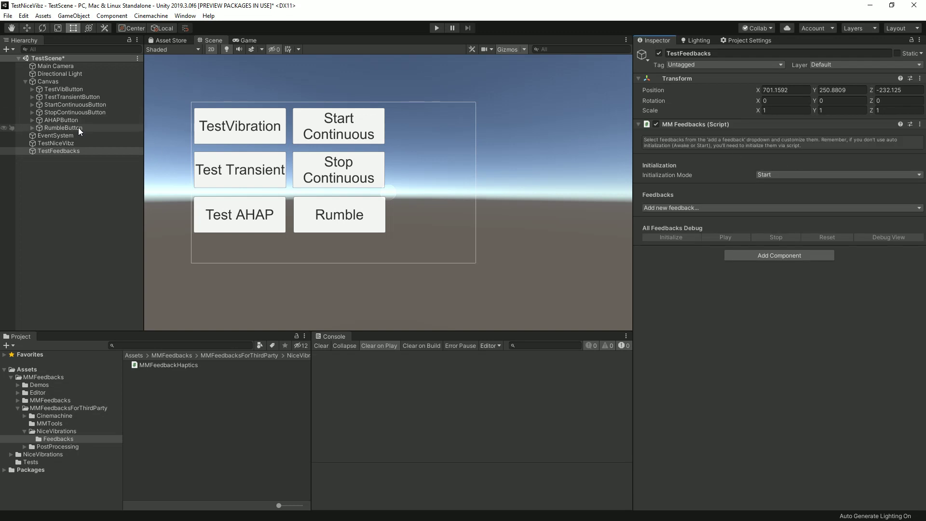
Duplicate RumbleButton, move the copy to its right and shrink it to about 281 by 93
left_click(326, 219)
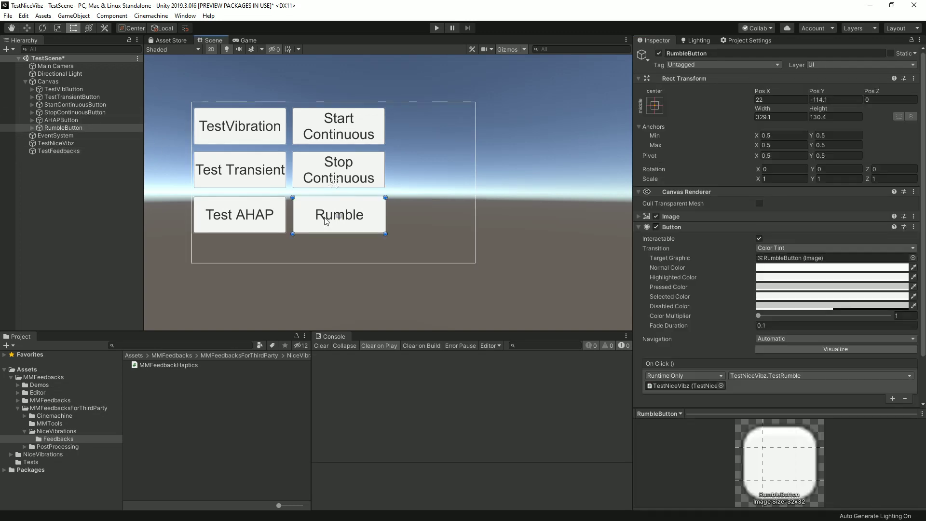
left_click(71, 128)
key("ctrl+d")
left_click(28, 28)
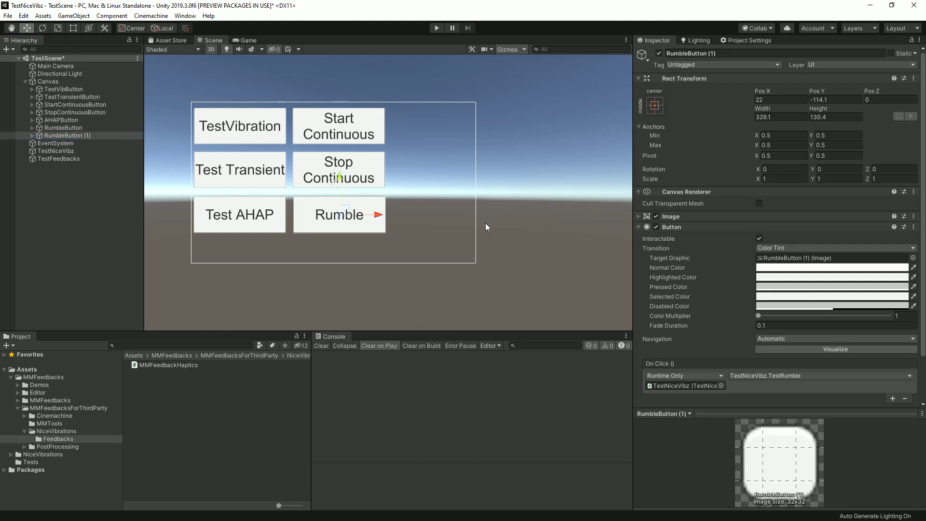
left_click_drag(378, 215, 473, 215)
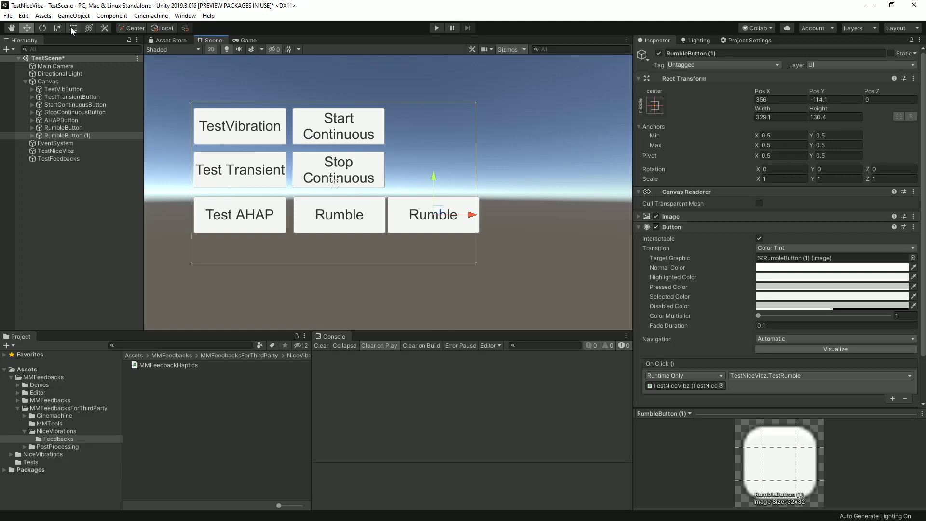
key("t")
left_click_drag(479, 234, 460, 187)
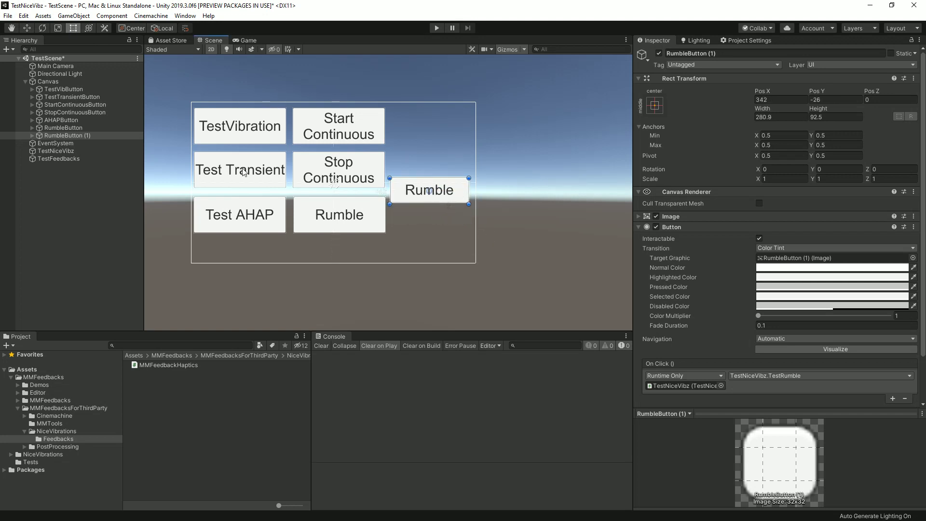
Rename the copy FeedbackButton and change its label text to 'Feedback'
left_click(74, 136)
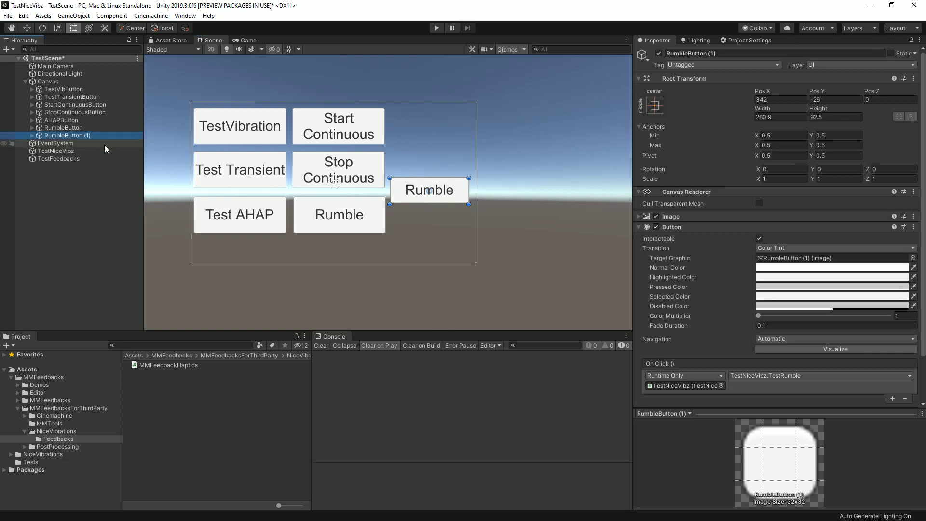
type("F")
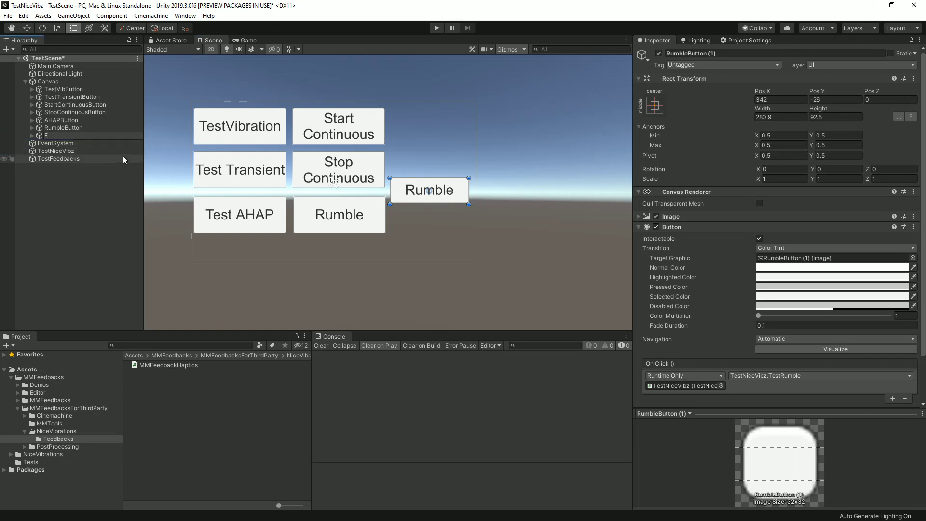
type("eedbackButton")
key("Return")
key("Right")
key("Down")
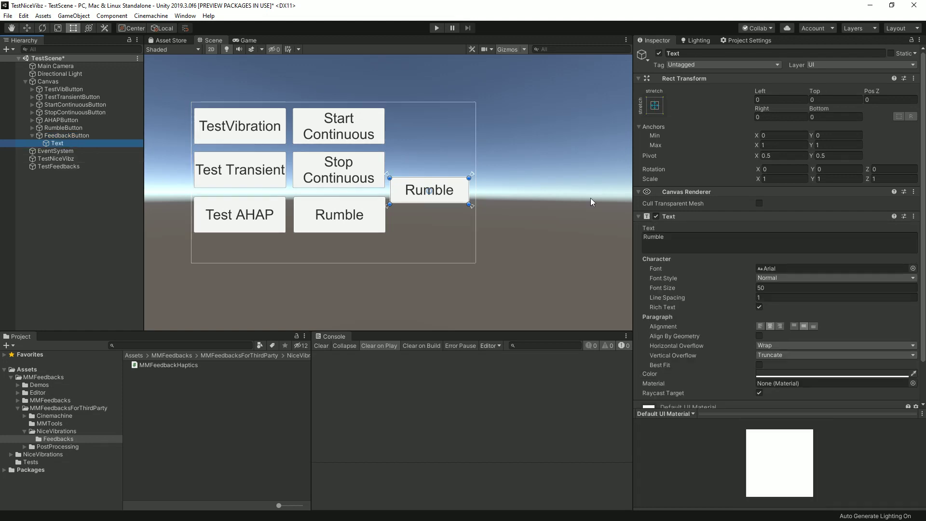
left_click(716, 242)
type("Feedback")
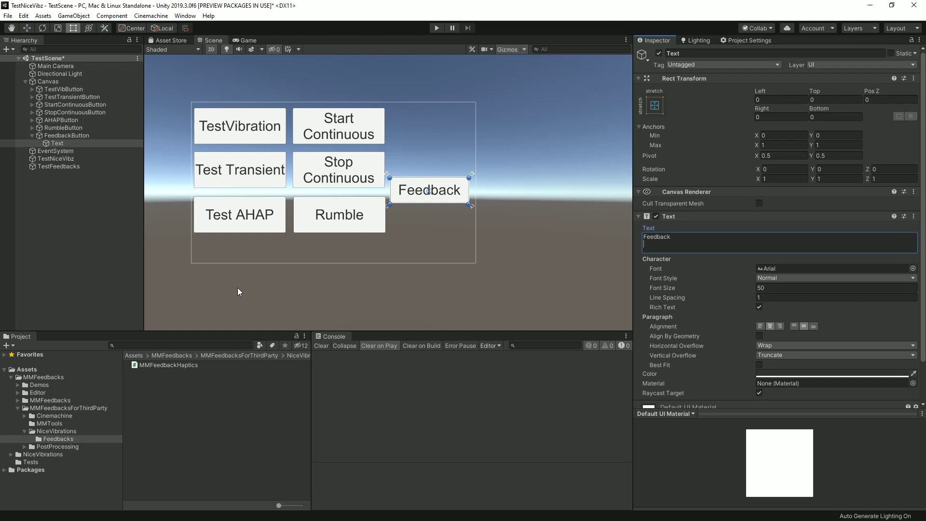
Wire FeedbackButton's On Click to TestFeedbacks running MMFeedbacks.PlayFeedbacks
left_click(63, 136)
key("Left")
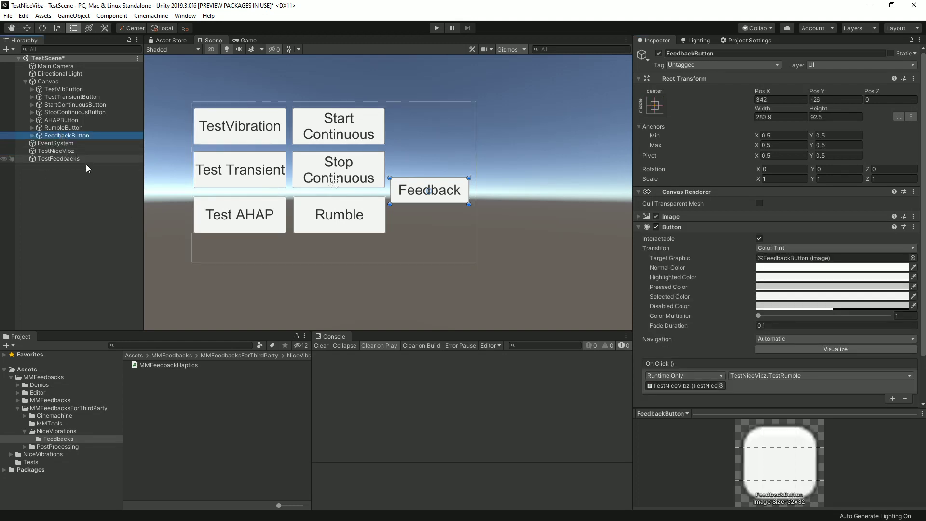
scroll(778, 326, "down", 3)
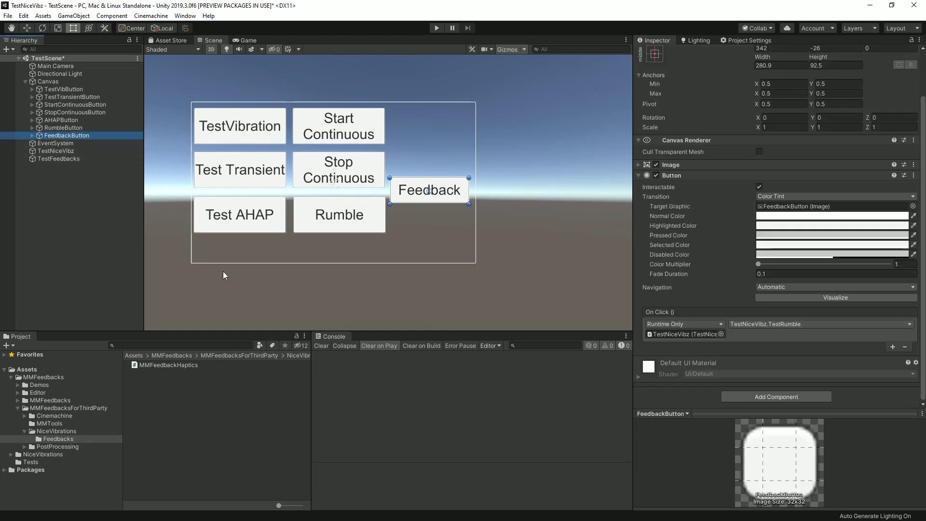
left_click_drag(57, 159, 665, 334)
left_click(771, 324)
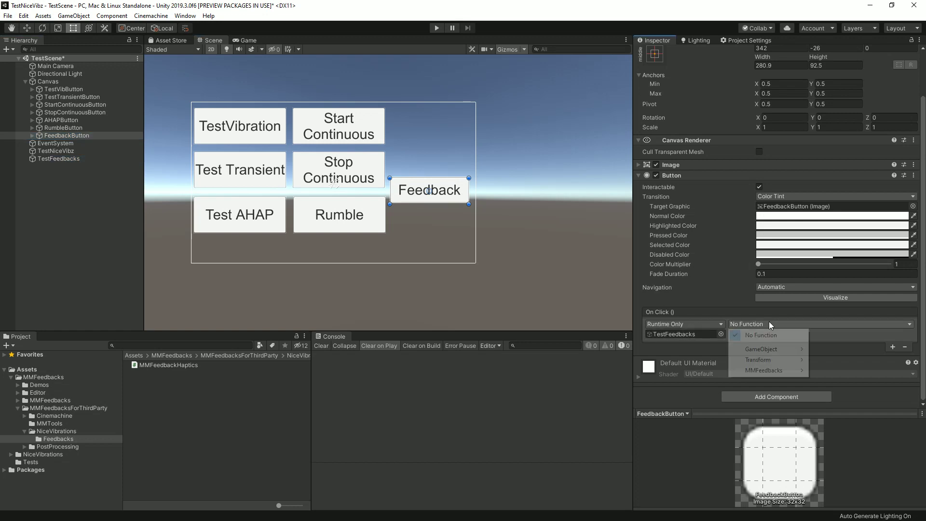
mouse_move(762, 369)
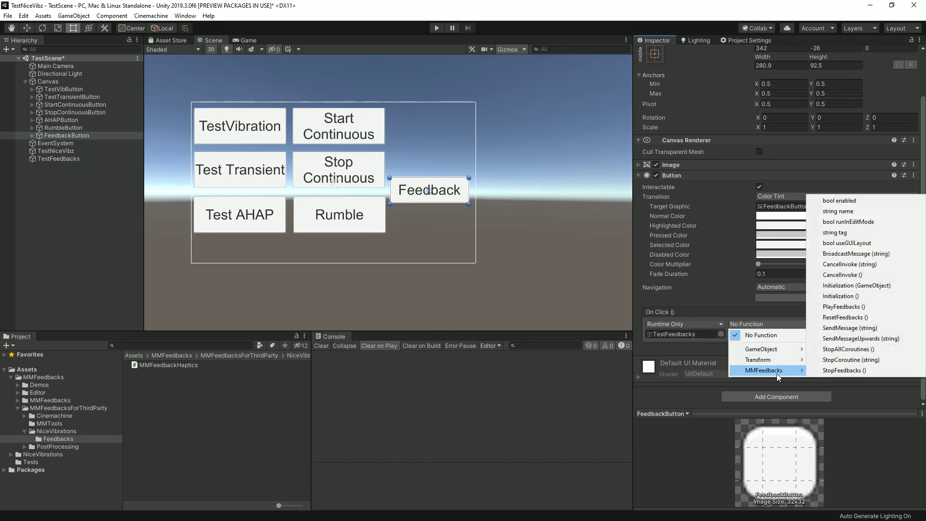
left_click(844, 307)
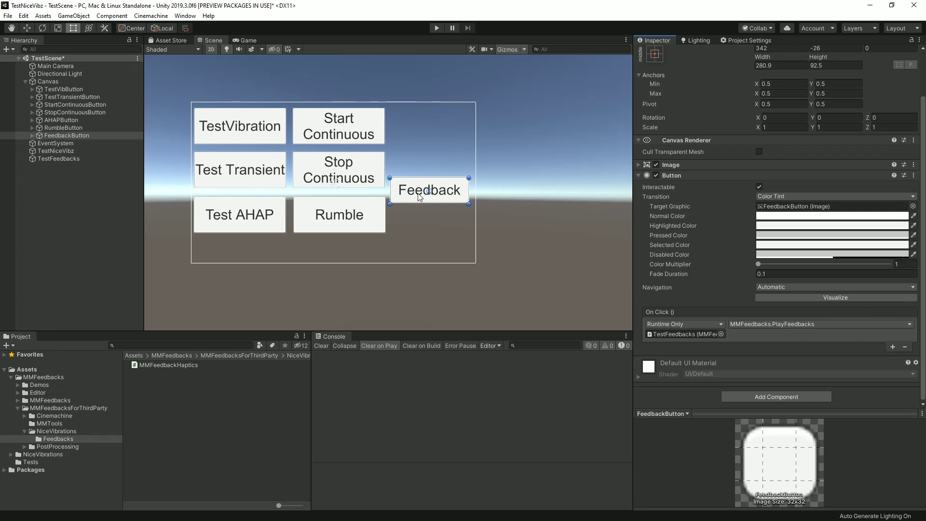
left_click(53, 160)
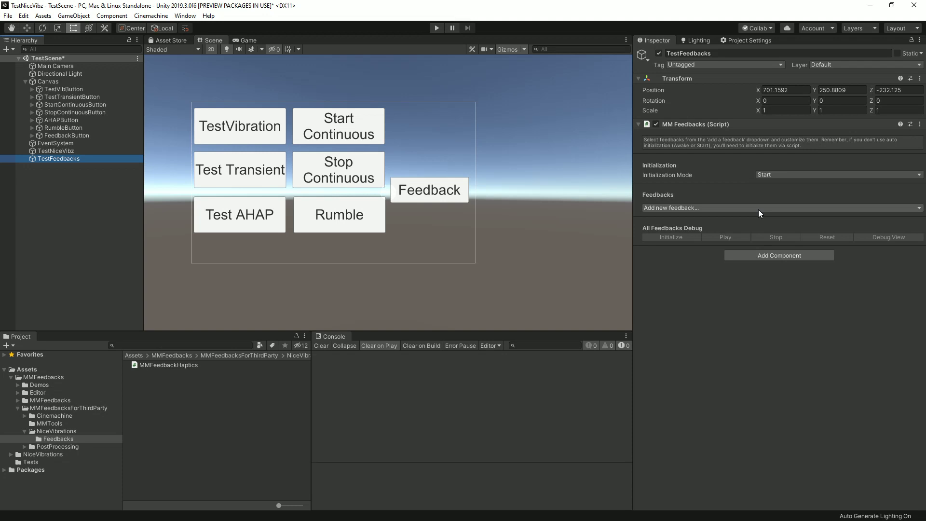
Add a Haptics feedback and a GameObject > Position feedback to TestFeedbacks
left_click(726, 208)
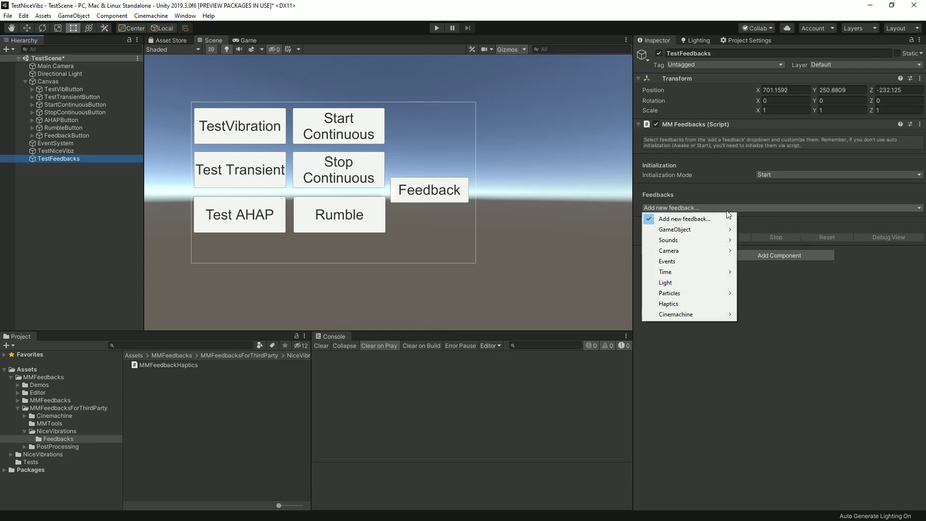
left_click(697, 303)
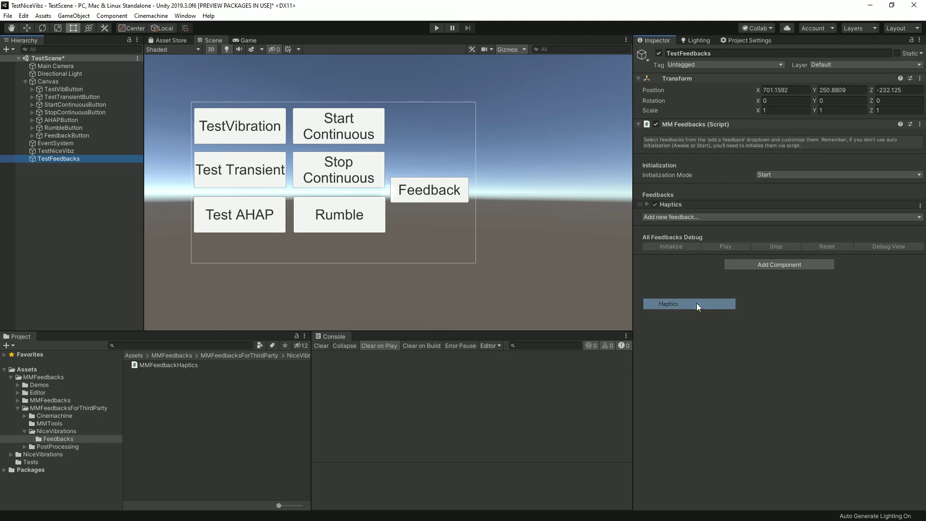
left_click(705, 218)
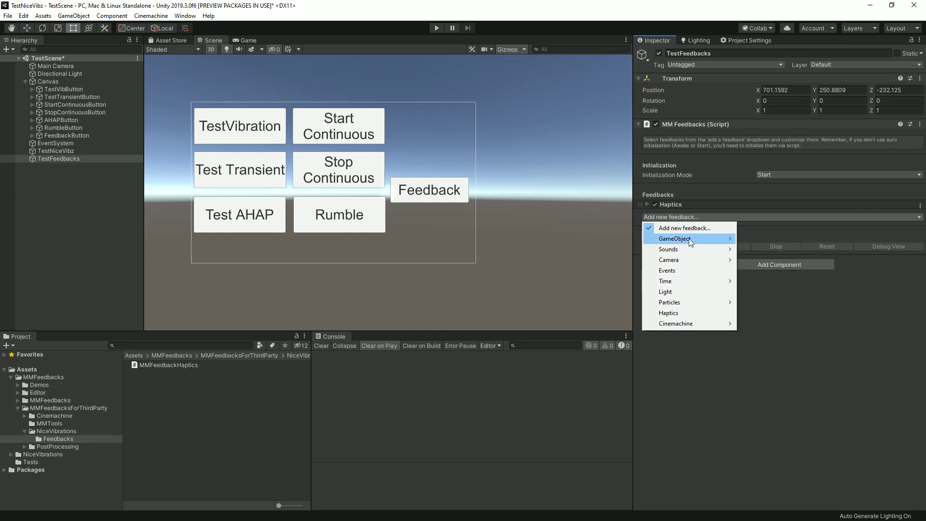
mouse_move(691, 238)
left_click(771, 291)
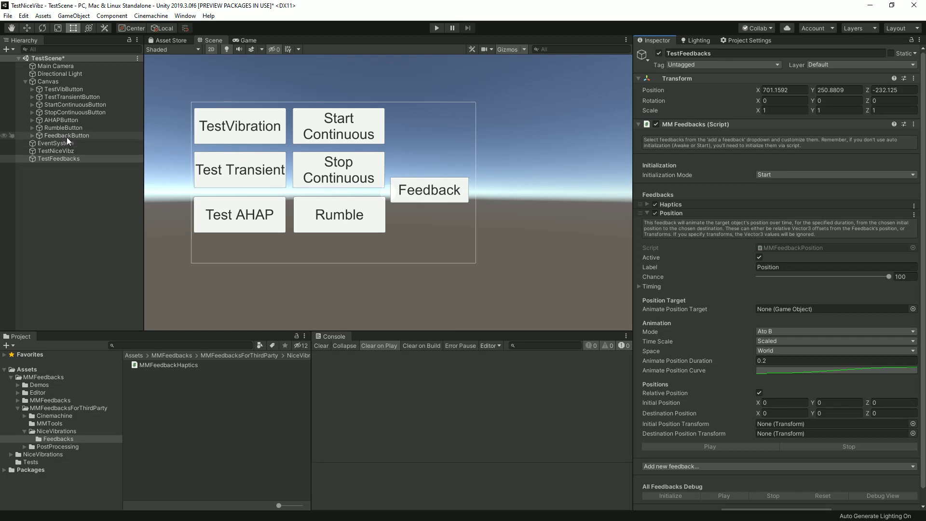
Set the Position feedback to move FeedbackButton Along Curve on X with multiplier 10
left_click_drag(66, 135, 810, 312)
left_click(775, 331)
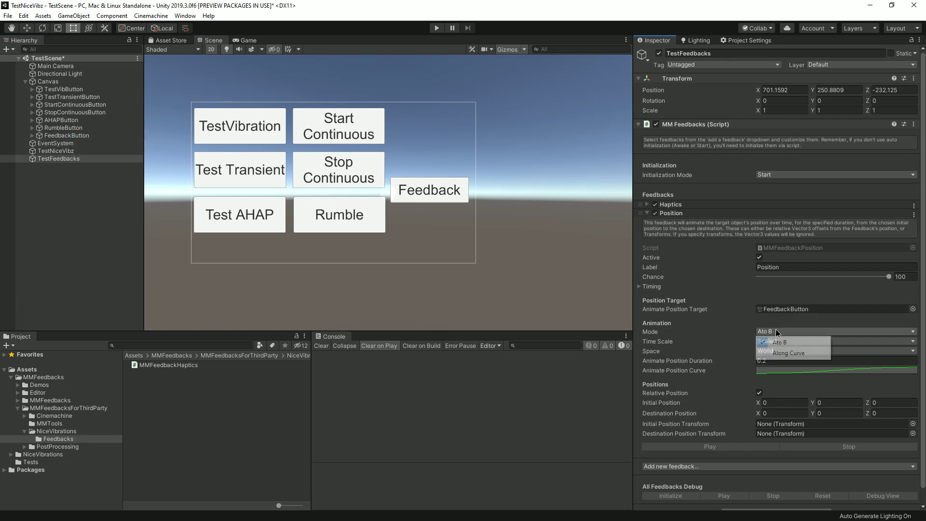
left_click(791, 354)
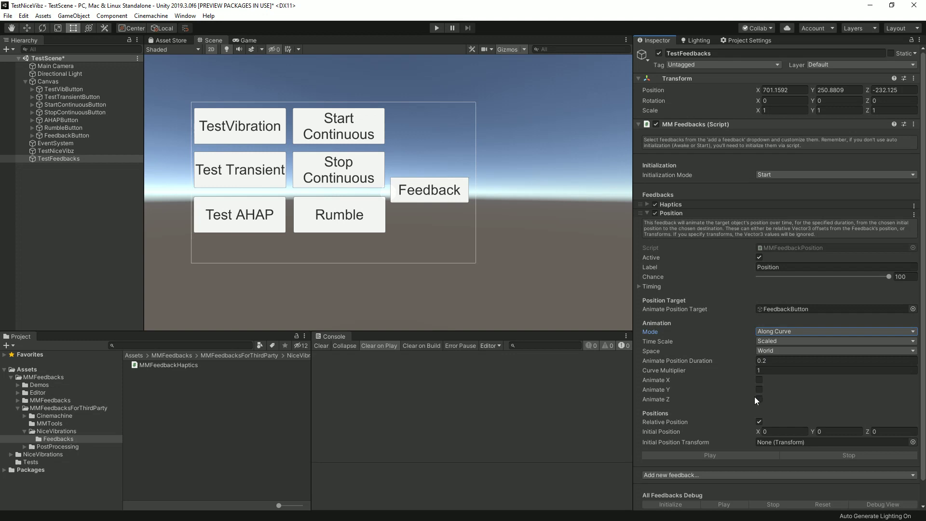
left_click(759, 380)
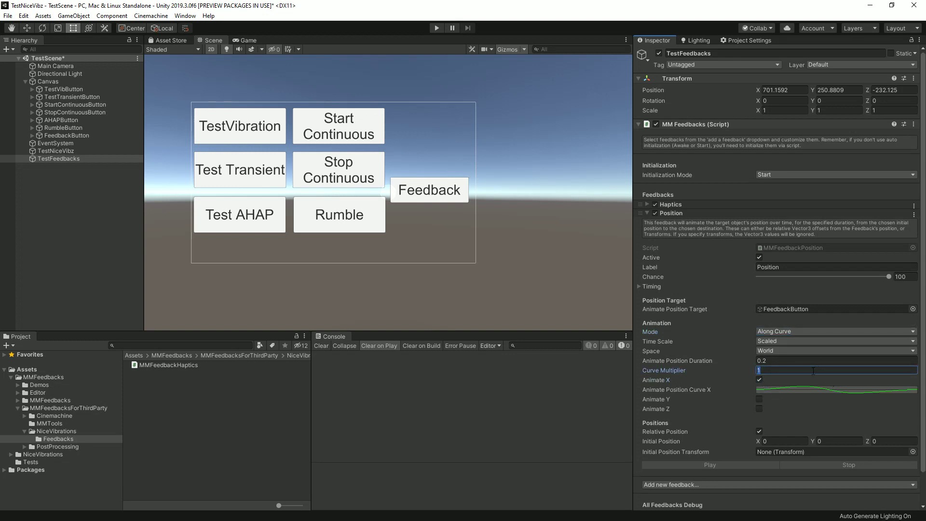
type("10")
left_click(701, 212)
Configure the Haptics feedback: keep the Native Preset method, allow rumble, and choose haptic type Failure
left_click(689, 205)
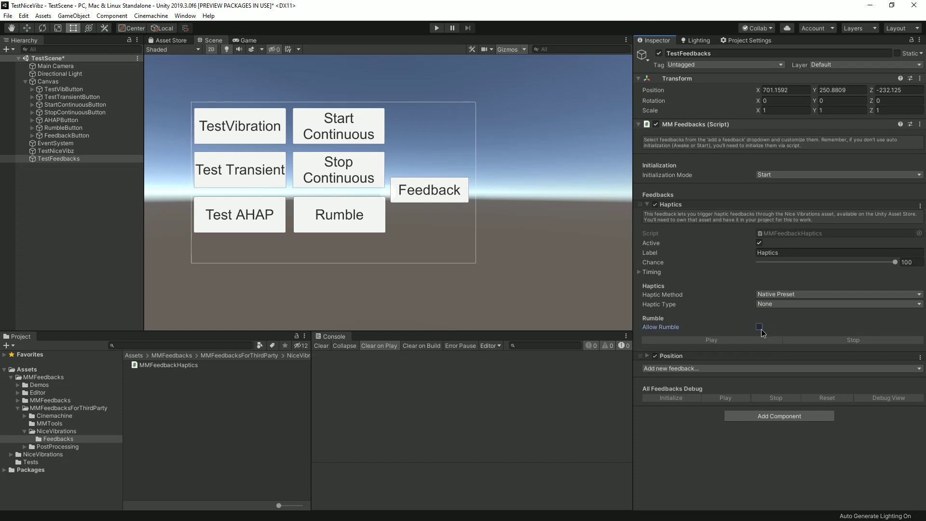
left_click(779, 296)
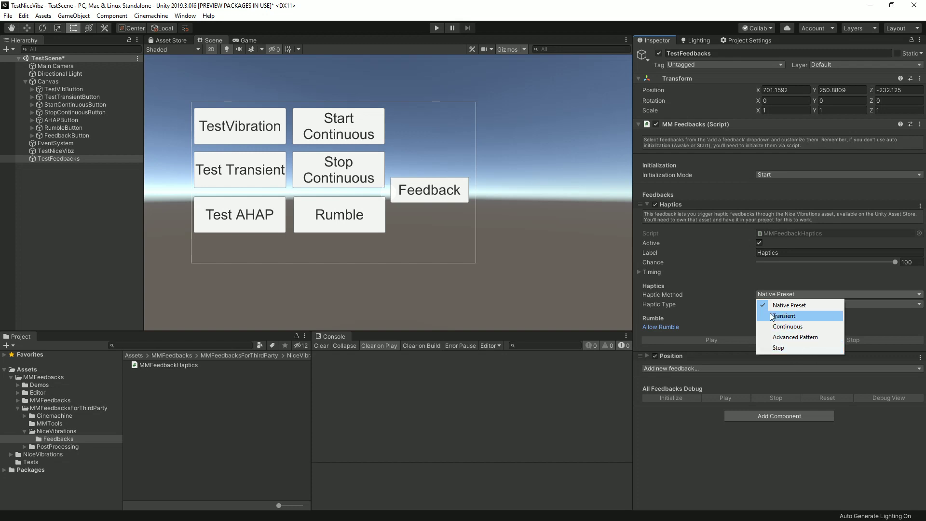
left_click(782, 301)
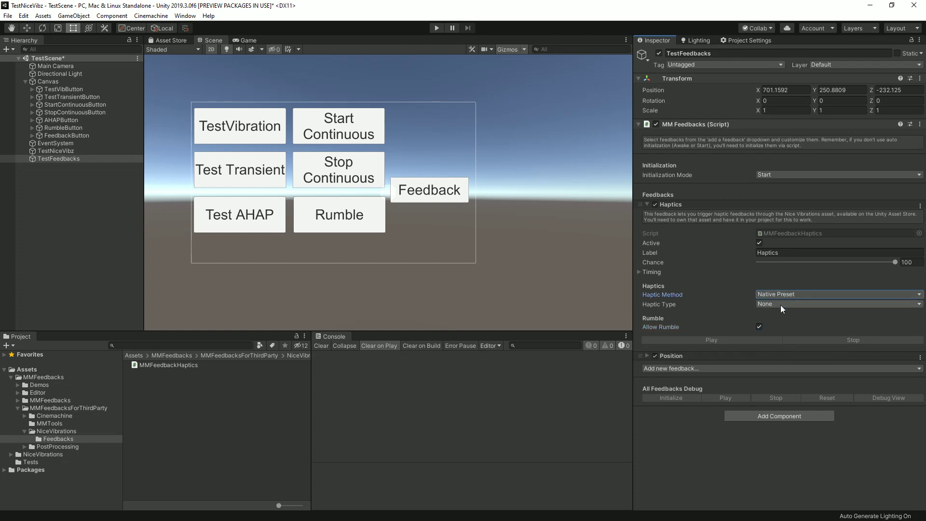
left_click(780, 306)
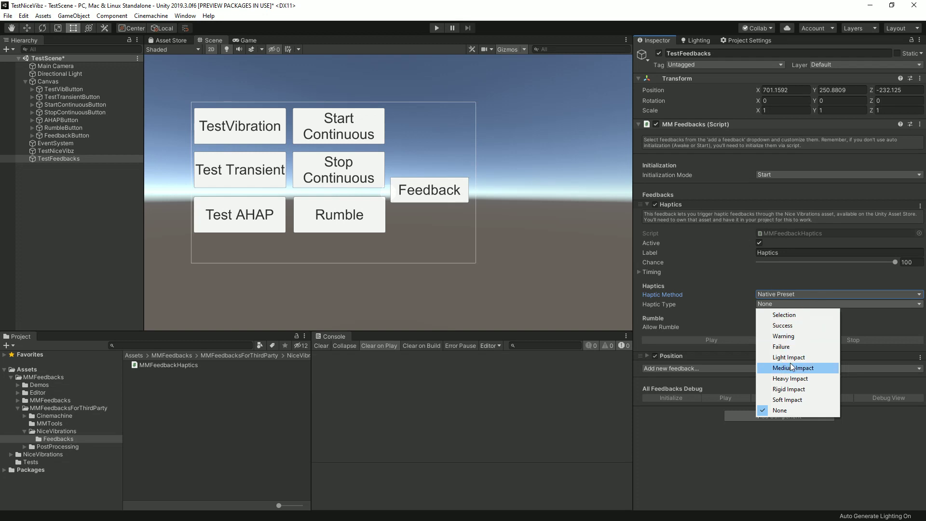
left_click(797, 346)
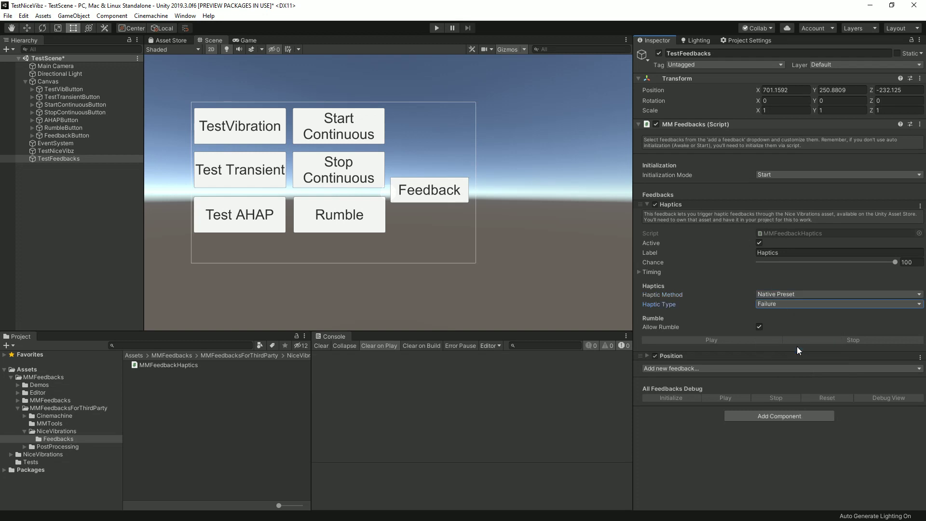
left_click(439, 28)
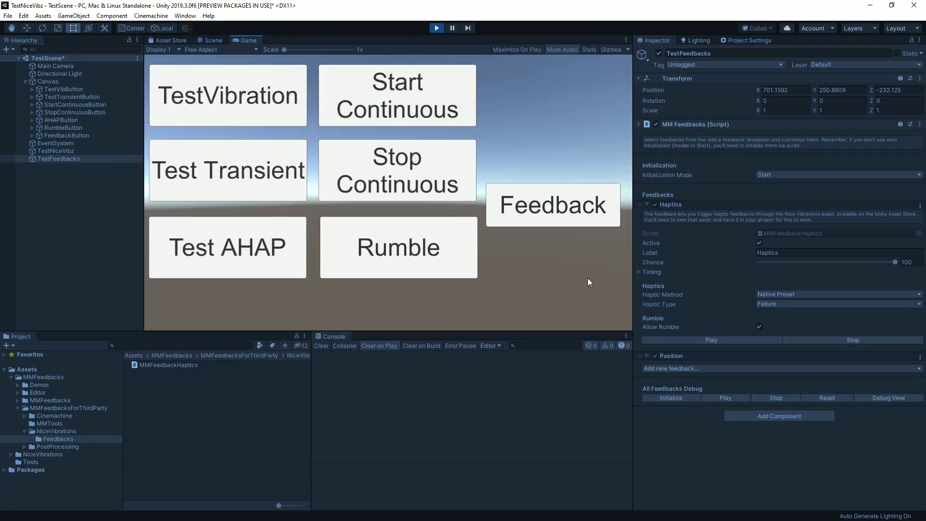
left_click(587, 215)
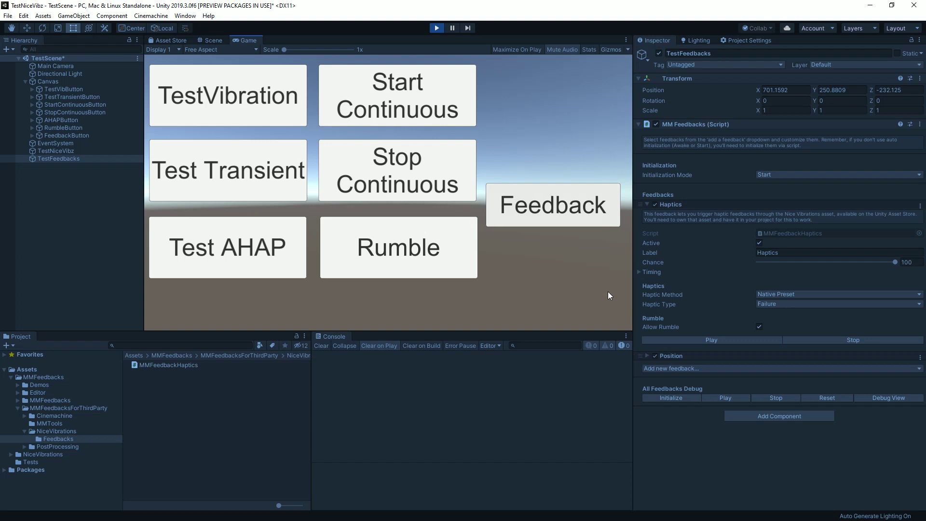
left_click(581, 215)
left_click(581, 218)
left_click(578, 210)
left_click(552, 207)
left_click(436, 28)
Switch the Haptics feedback's haptic method from Transient to Continuous
left_click(783, 295)
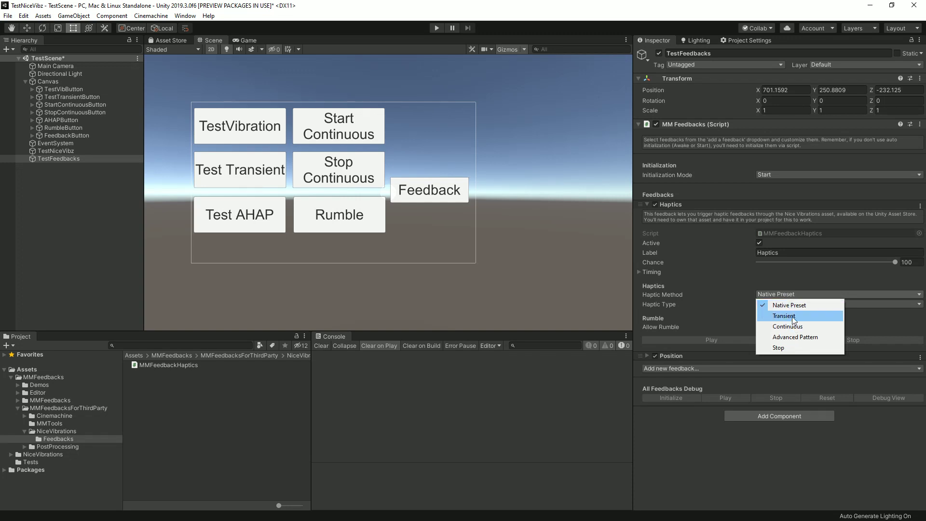
left_click(792, 316)
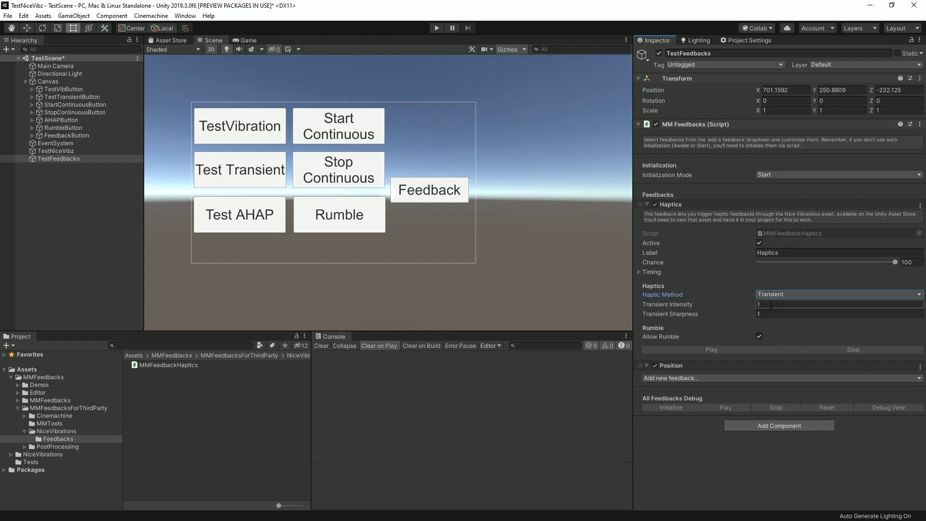
left_click(787, 293)
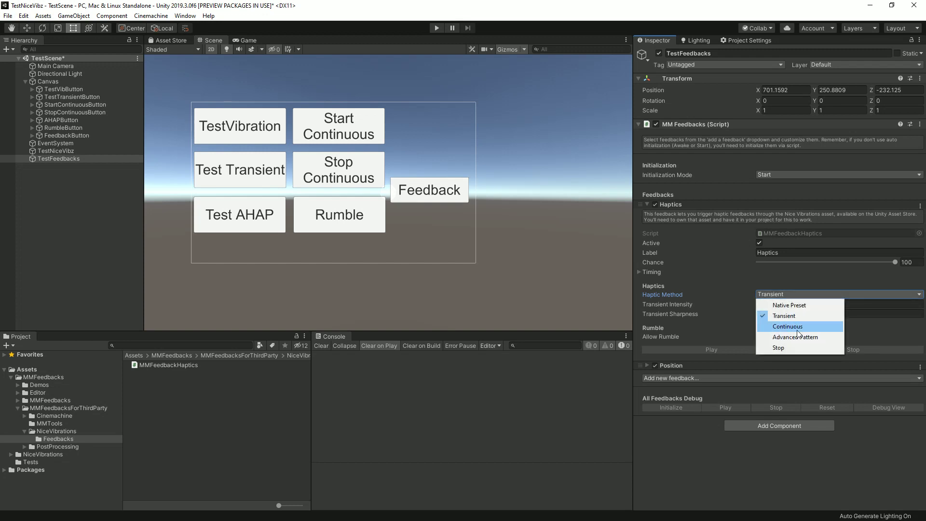
left_click(796, 327)
Reshape the Continuous Intensity Curve into a wave: peaks near 0.2 and 0.8, dip at 0.5
left_click(774, 313)
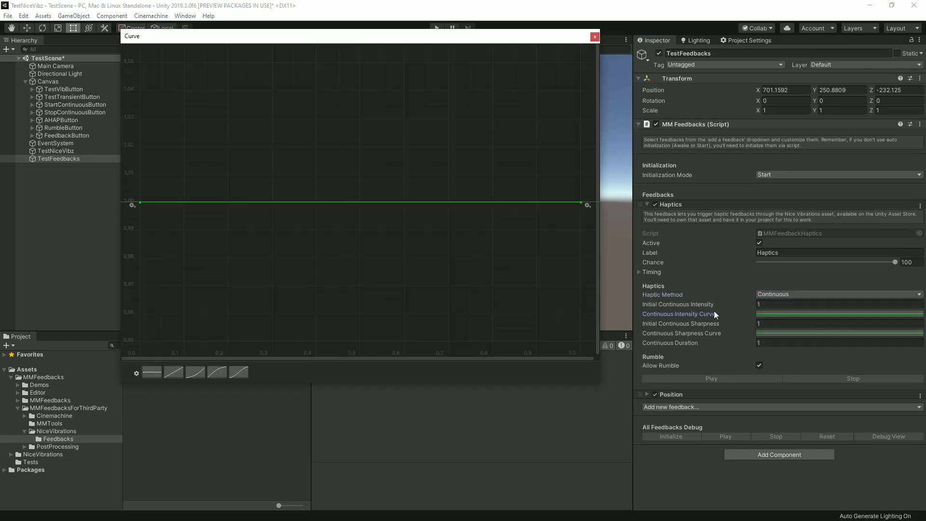
double_click(220, 202)
left_click_drag(221, 201, 233, 93)
double_click(356, 122)
left_click_drag(356, 122, 362, 314)
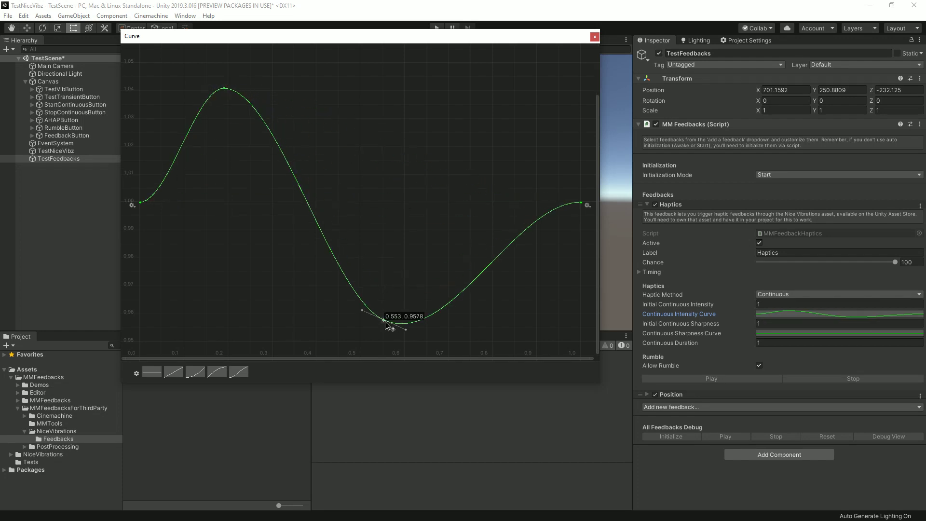
double_click(478, 265)
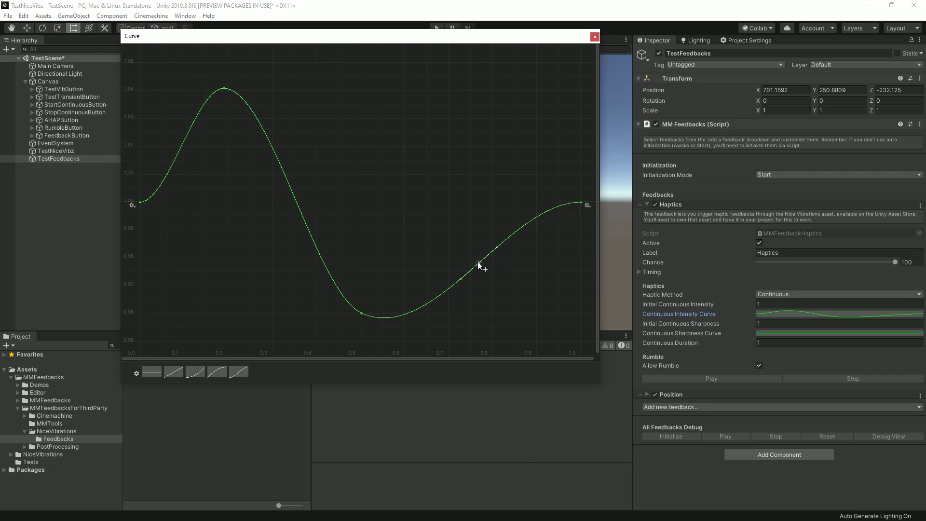
left_click_drag(479, 265, 486, 123)
left_click(595, 37)
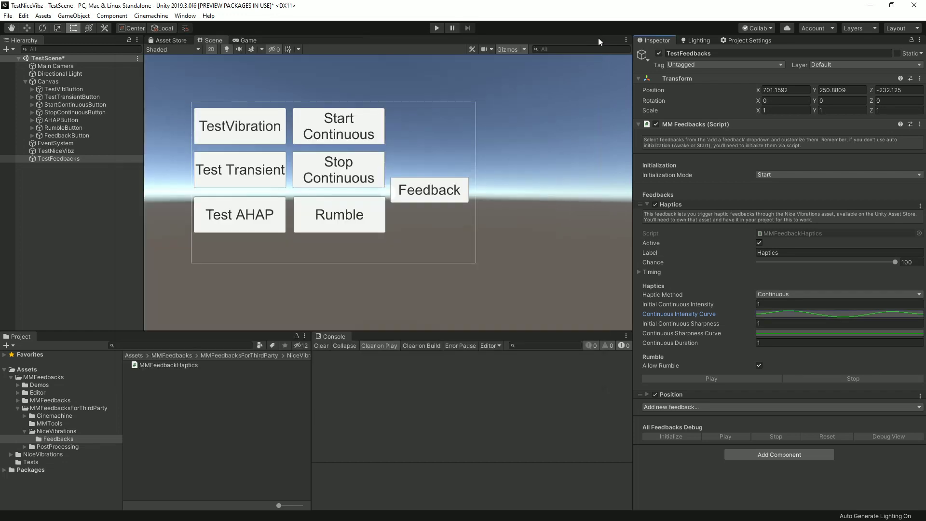
left_click(436, 30)
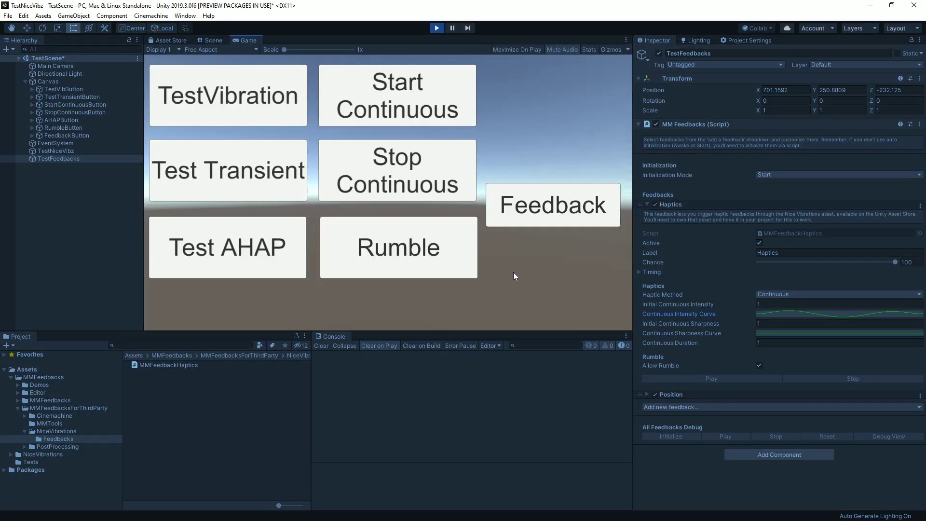
left_click(551, 211)
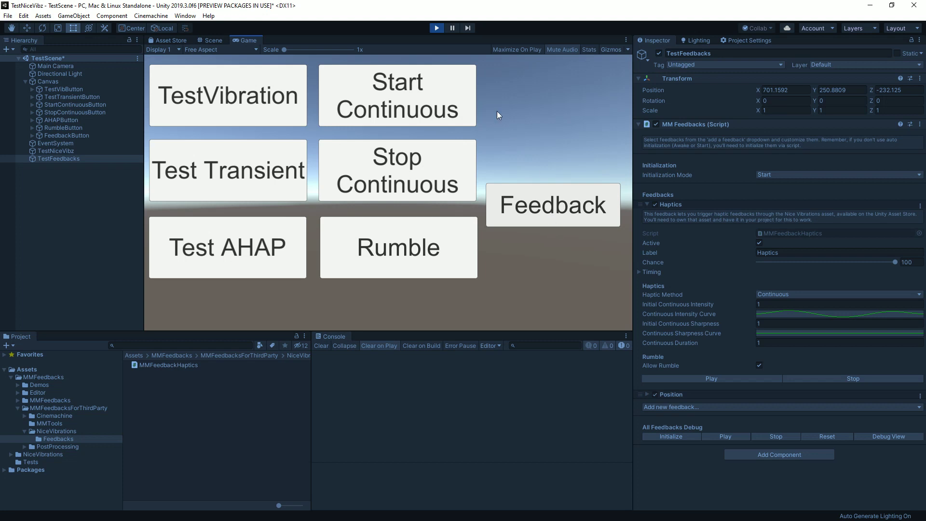
left_click(436, 28)
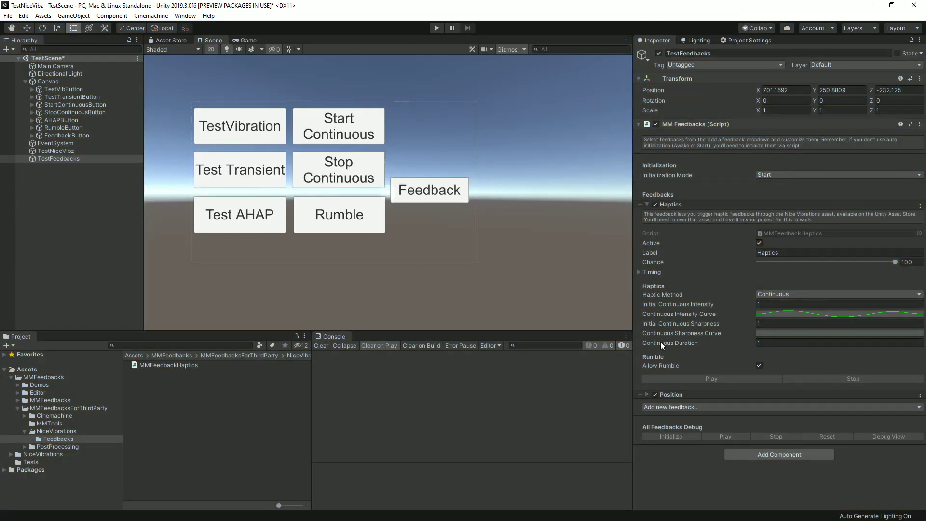
Try the Advanced Pattern and Stop haptic methods, checking the Android Repeat value
left_click(758, 295)
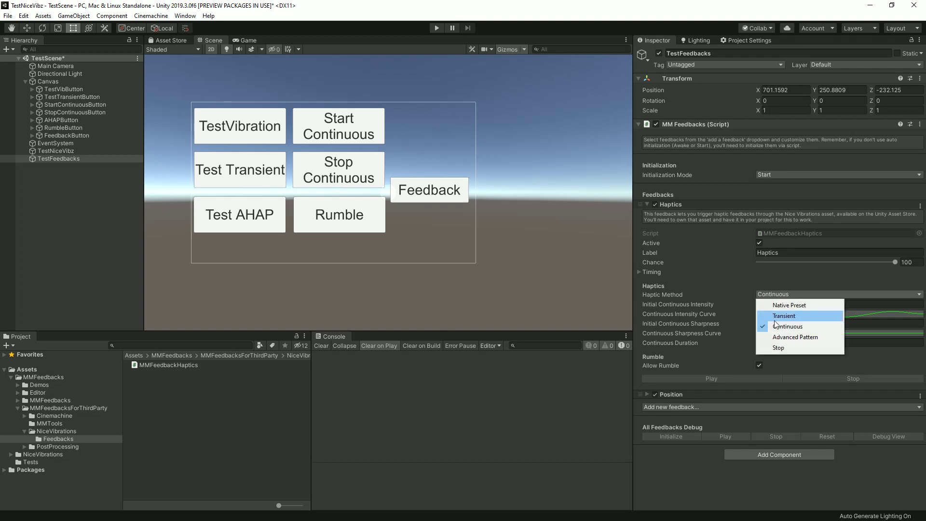
left_click(792, 338)
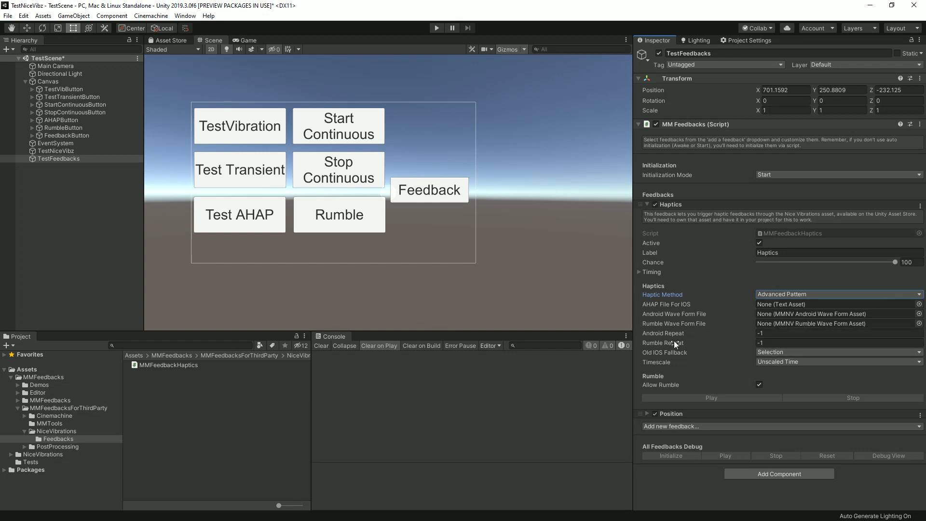
left_click(776, 335)
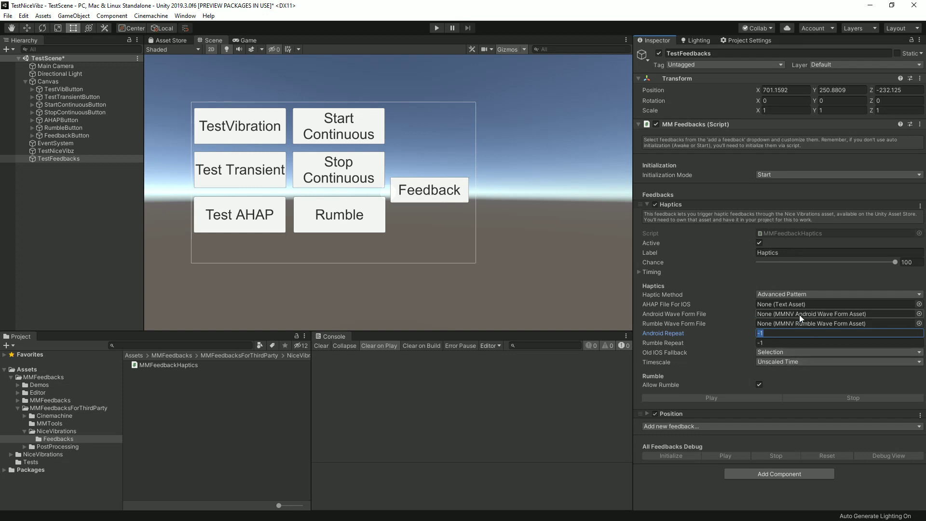
left_click(802, 294)
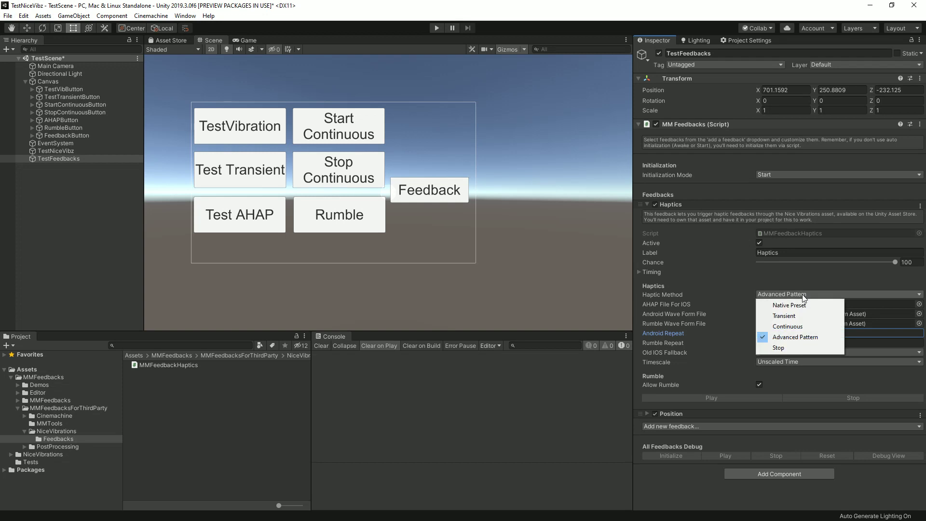
left_click(783, 347)
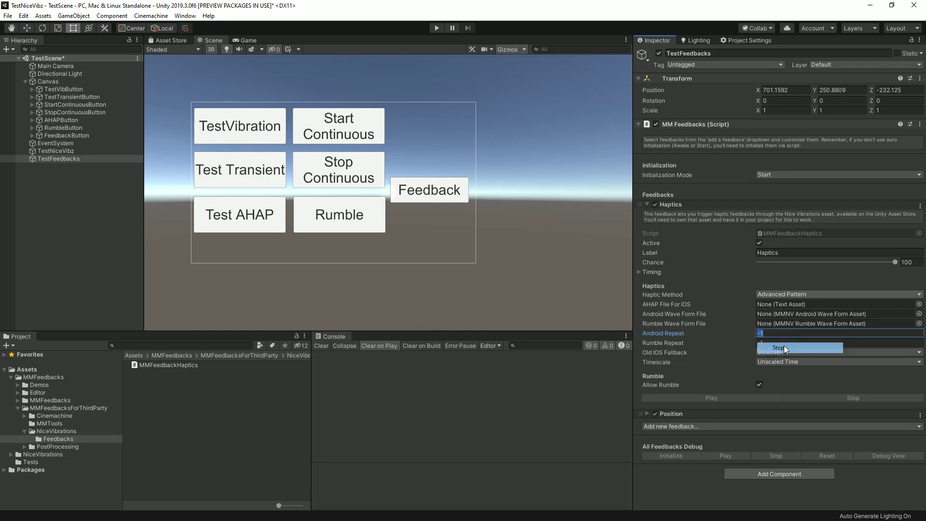
Set the Haptics feedback's haptic method back to Native Preset
left_click(785, 296)
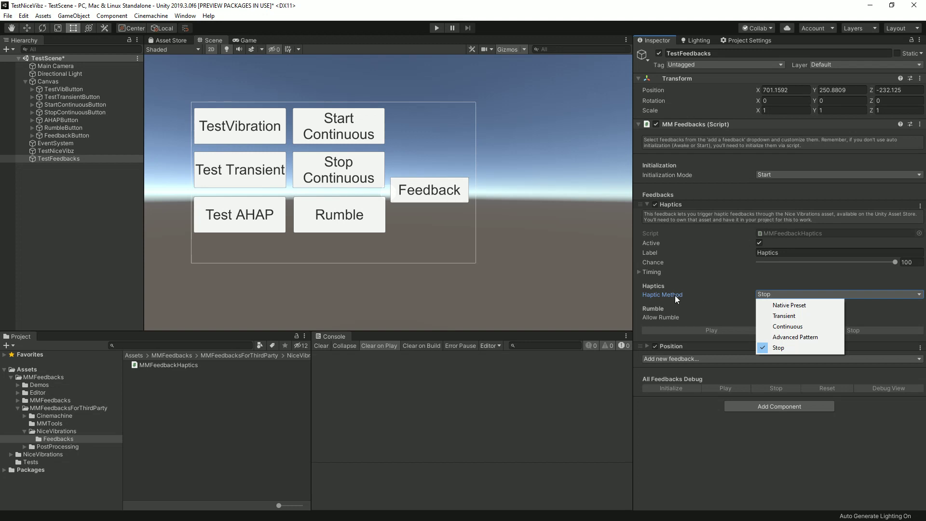
left_click(675, 295)
left_click(780, 297)
left_click(780, 302)
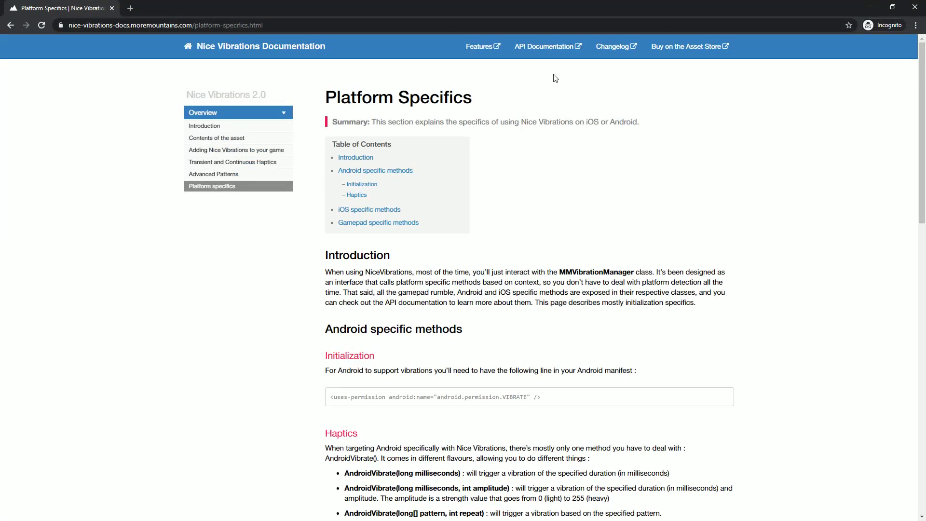
Open the Nice Vibrations API documentation's Class List and scroll through the classes
left_click(555, 46)
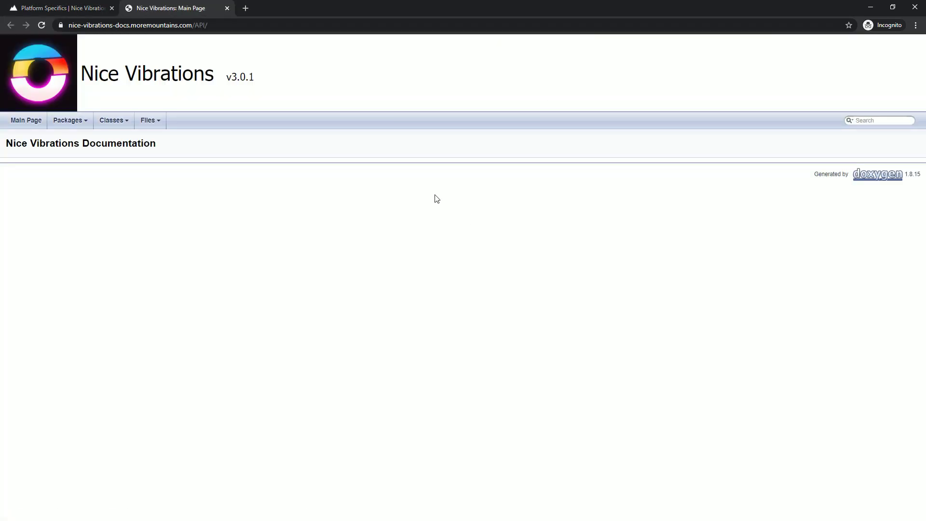
mouse_move(112, 121)
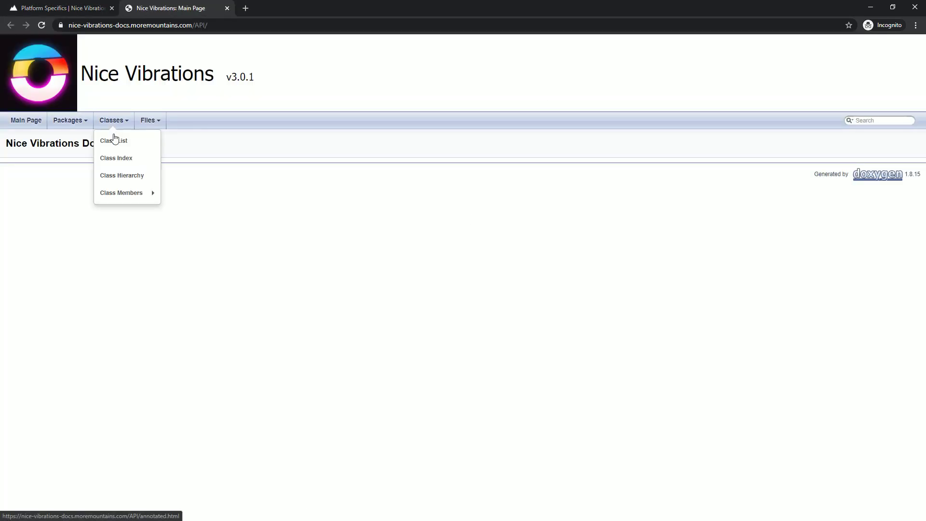
left_click(123, 143)
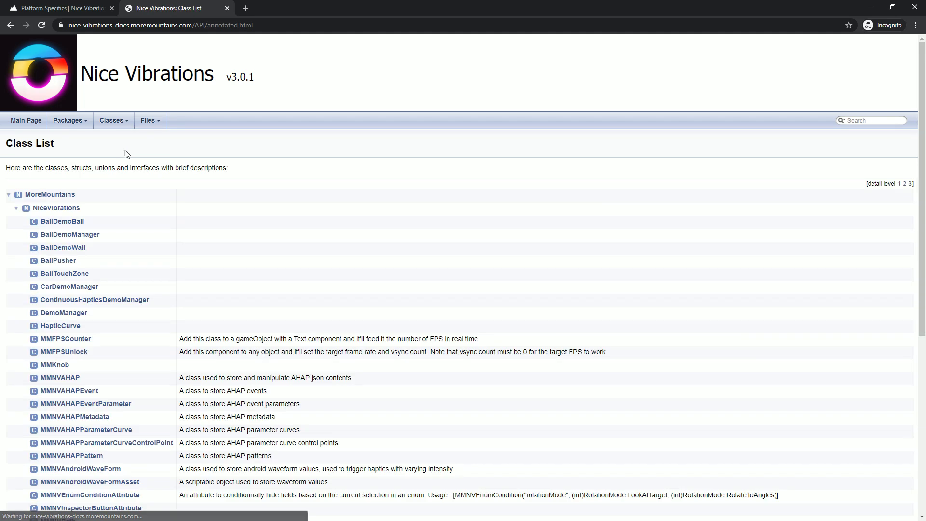
scroll(309, 328, "down", 5)
scroll(96, 306, "down", 2)
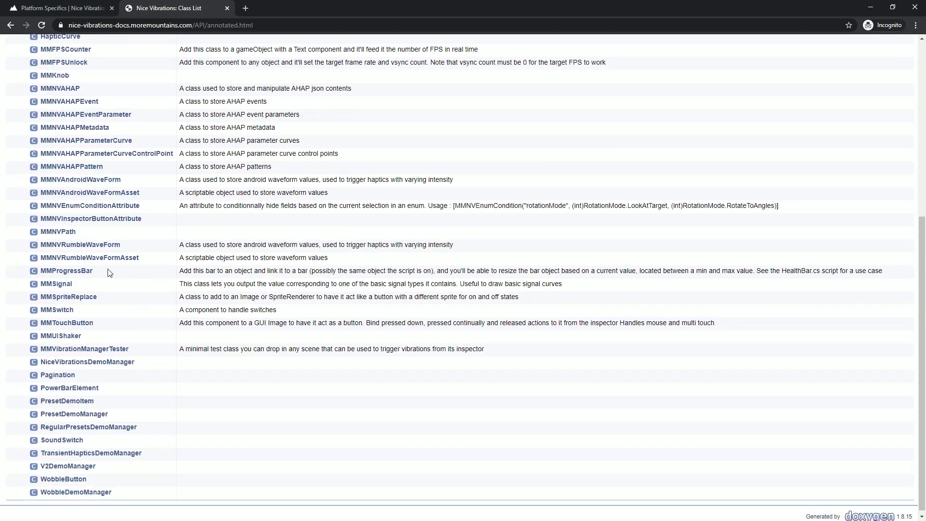
Read the MMNVRumbleWaveForm class reference, then return to the Class List
left_click(80, 246)
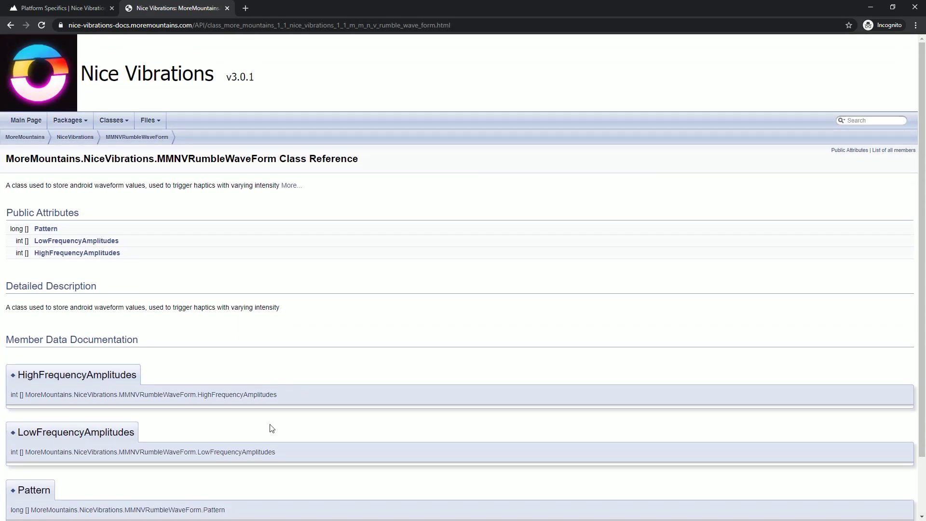
left_click(11, 25)
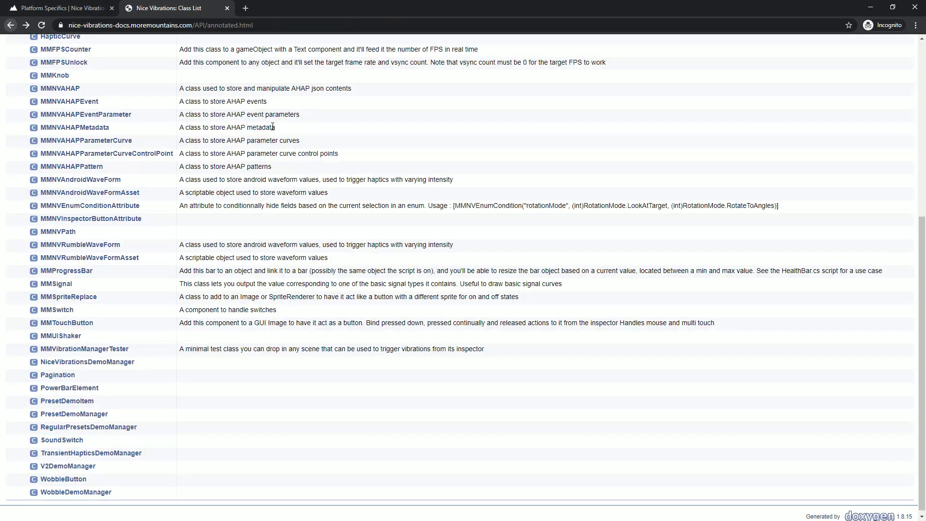
scroll(375, 265, "up", 3)
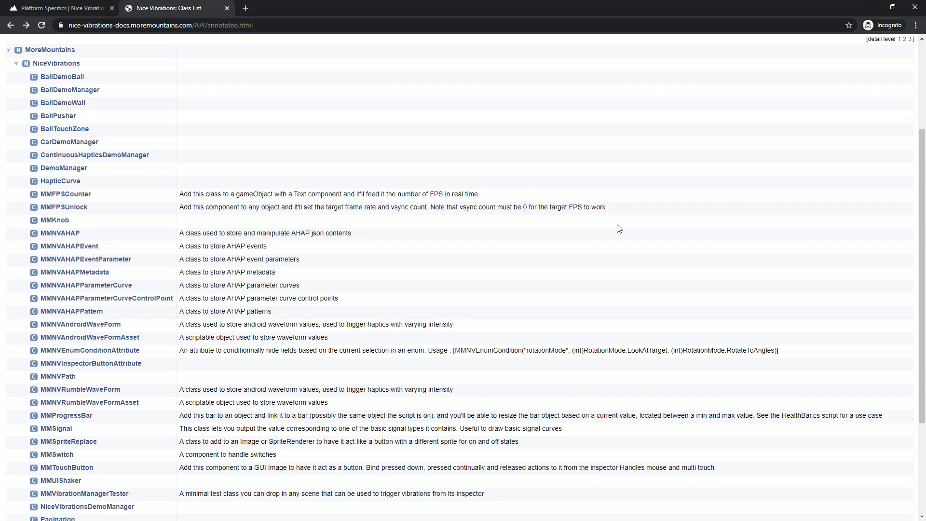
left_click(914, 7)
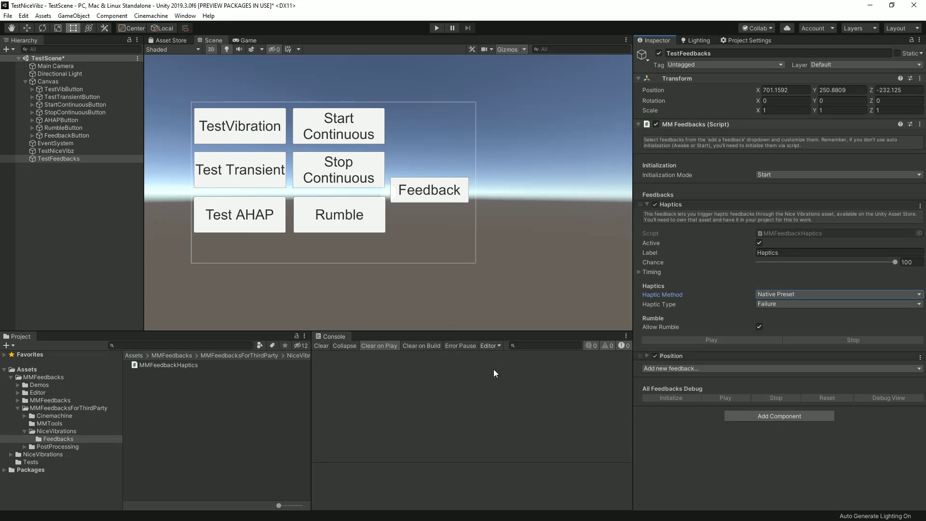